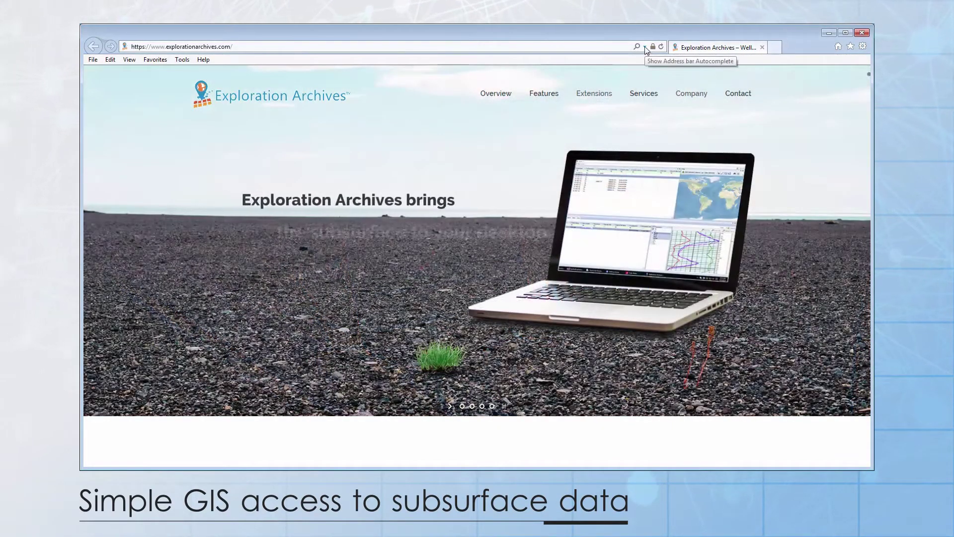
left_click(645, 47)
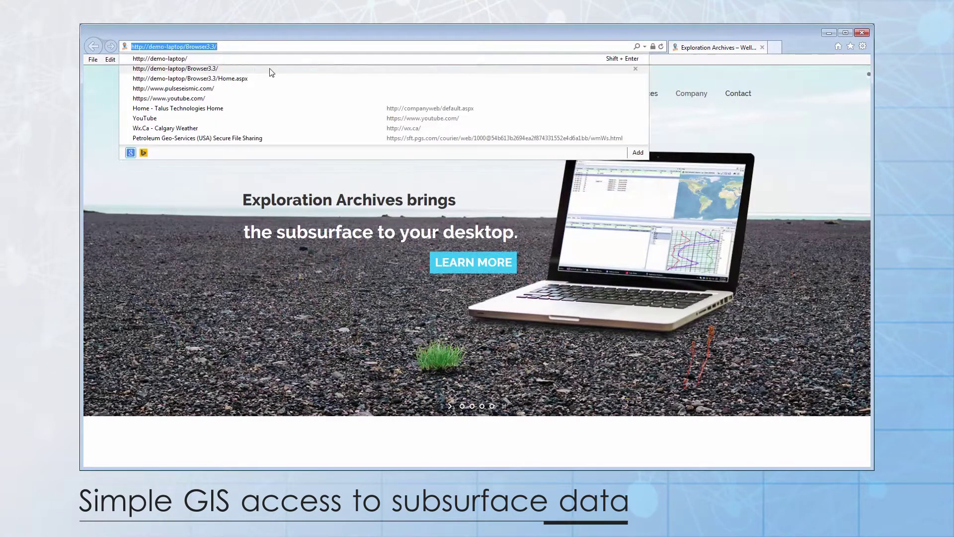
left_click(271, 70)
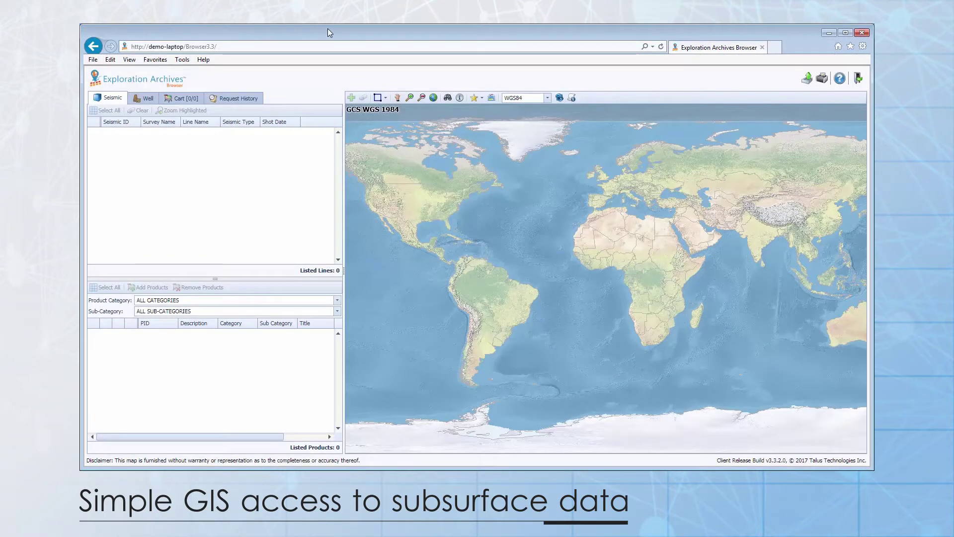
left_click_drag(560, 153, 459, 154)
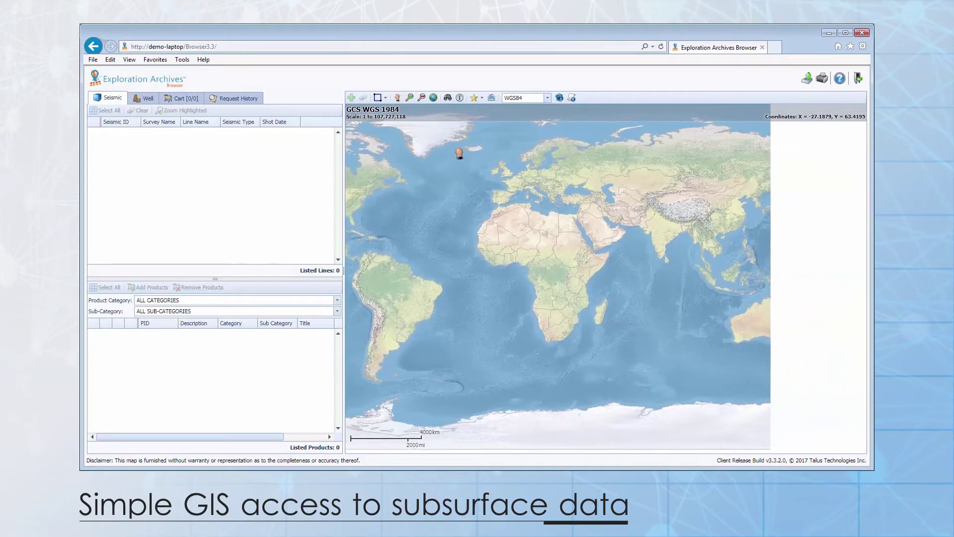
scroll(507, 177, "up", 1)
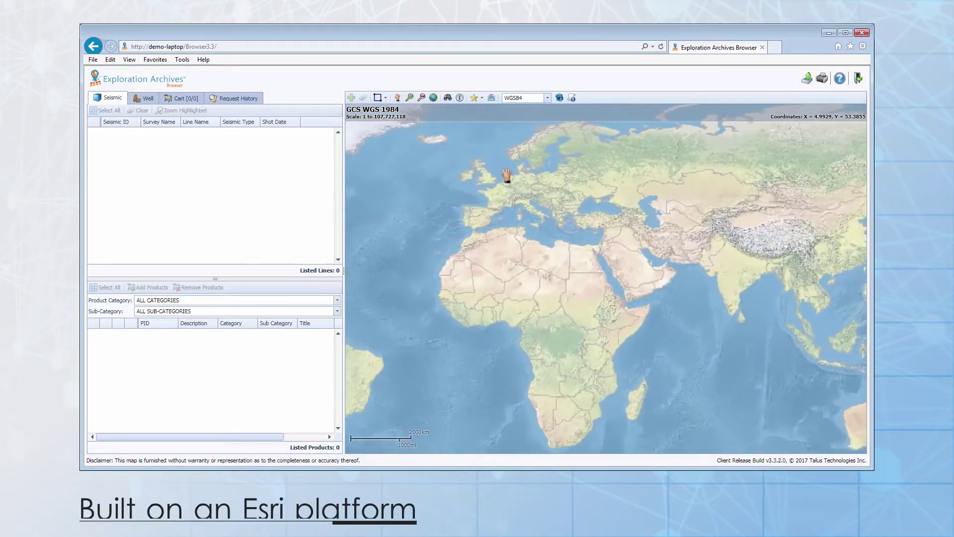
left_click(492, 97)
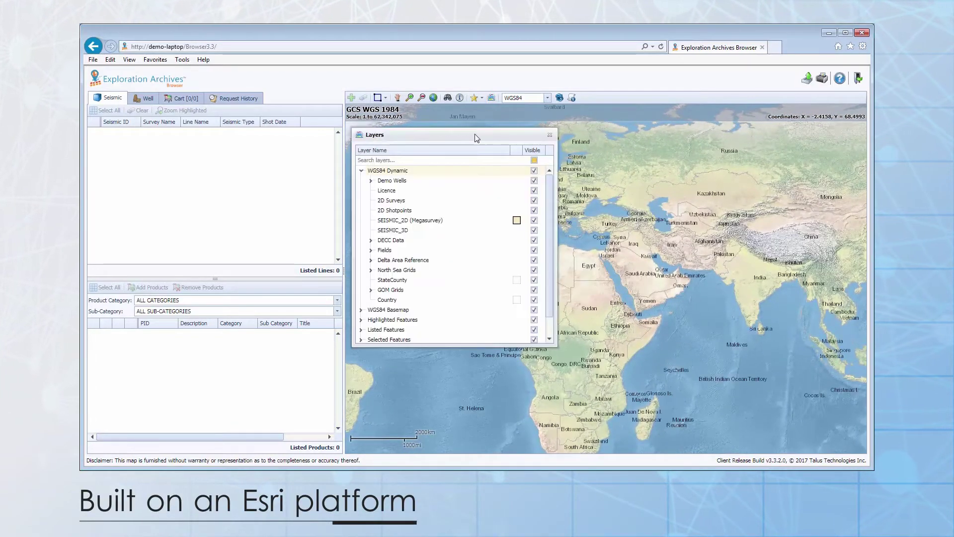
left_click_drag(477, 138, 466, 130)
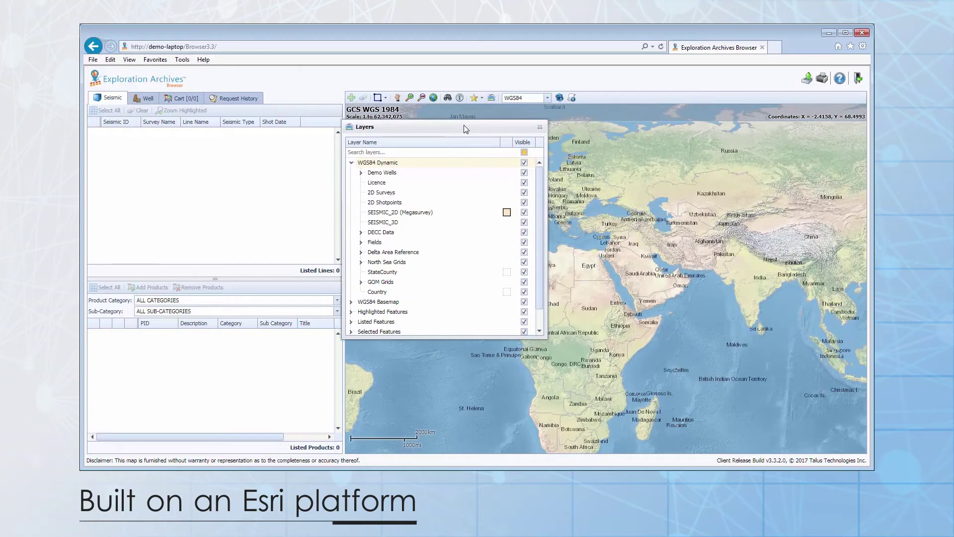
left_click(539, 128)
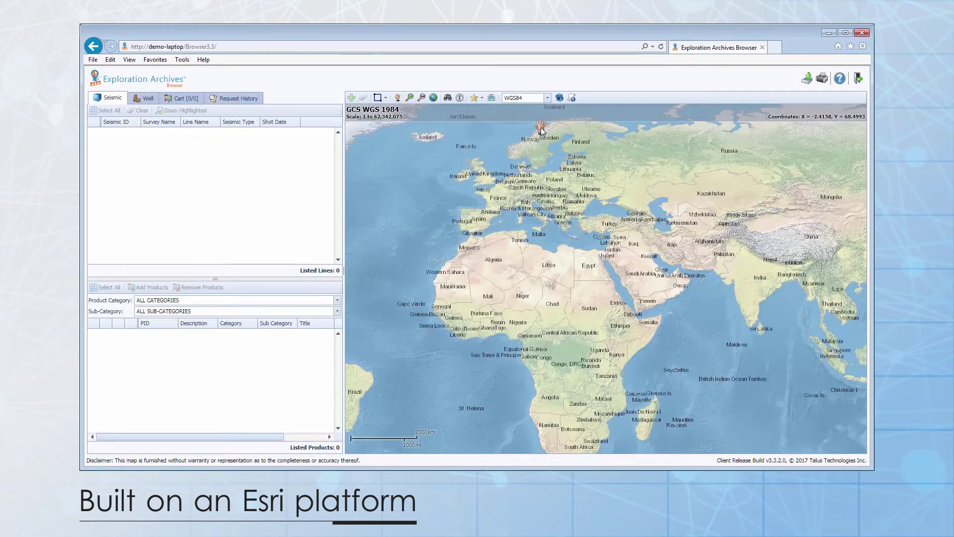
left_click(548, 98)
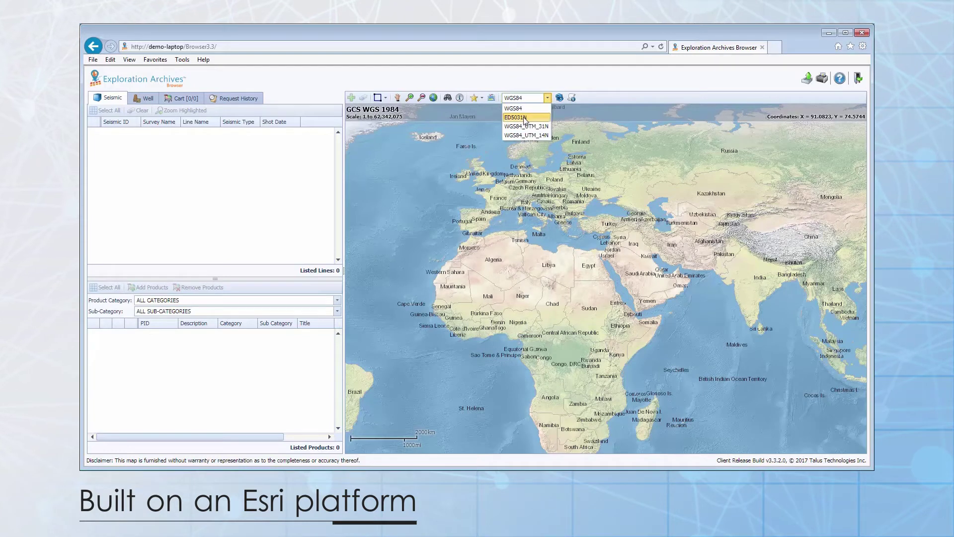
left_click(523, 117)
scroll(589, 294, "up", 6)
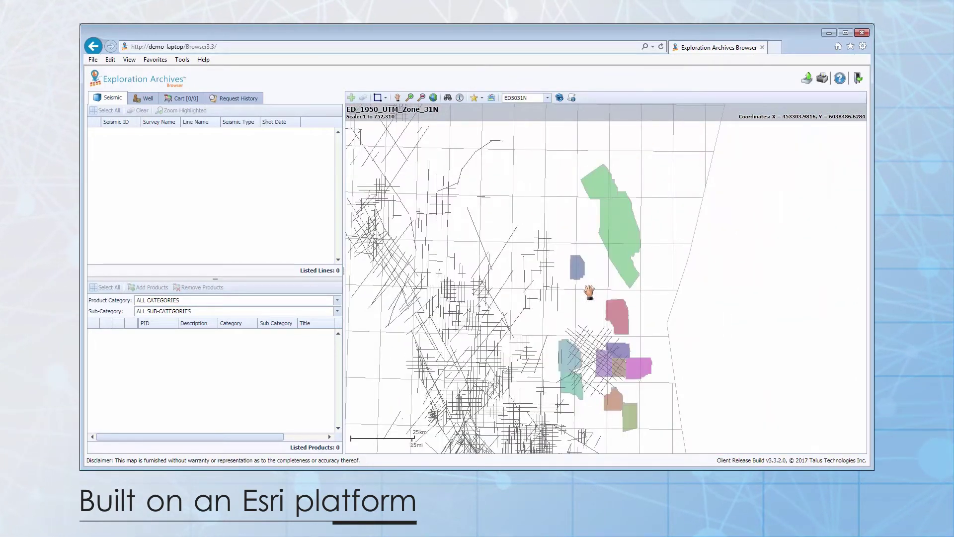
left_click(547, 97)
left_click(528, 109)
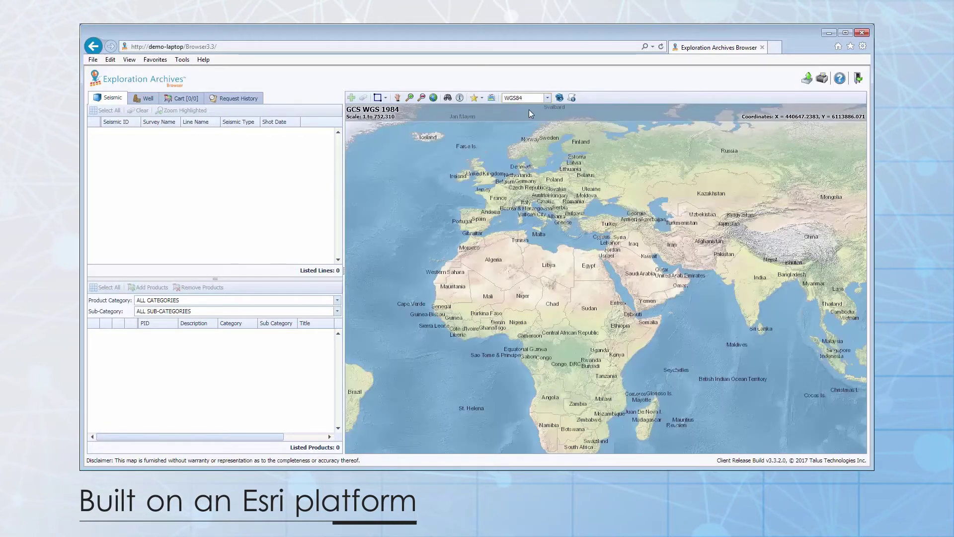
left_click(433, 97)
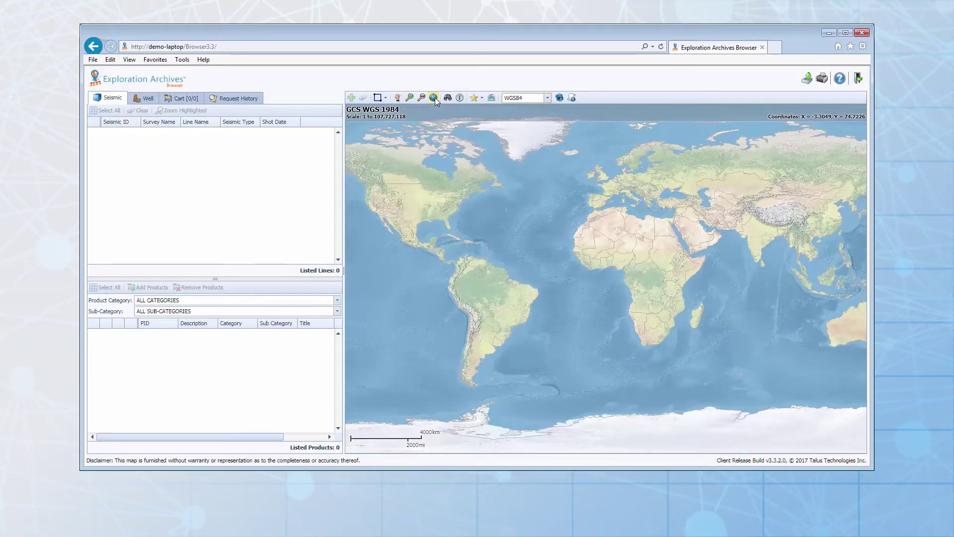
Step: Zoom to the Delta 3D bookmark, add the survey to the seismic list, and open seismic search
left_click(481, 98)
left_click(493, 110)
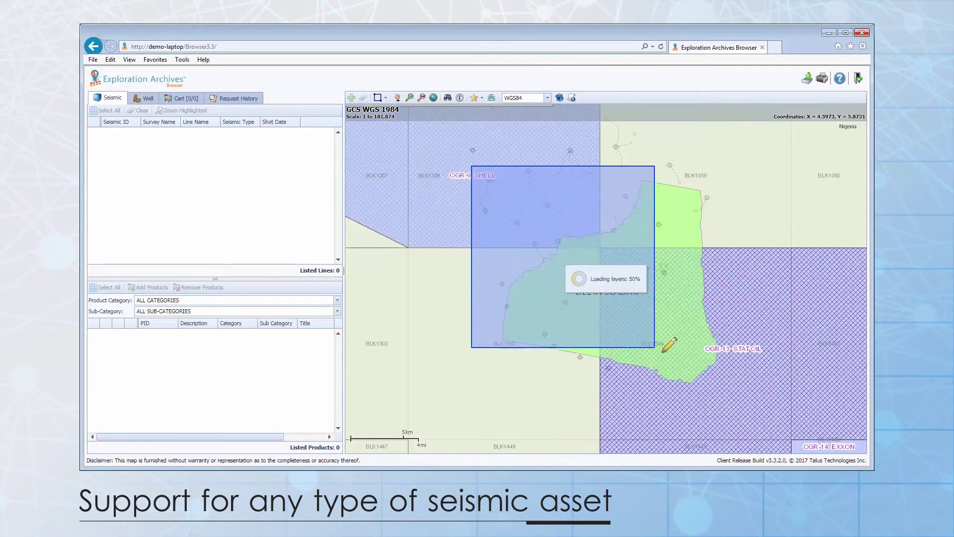
left_click(351, 98)
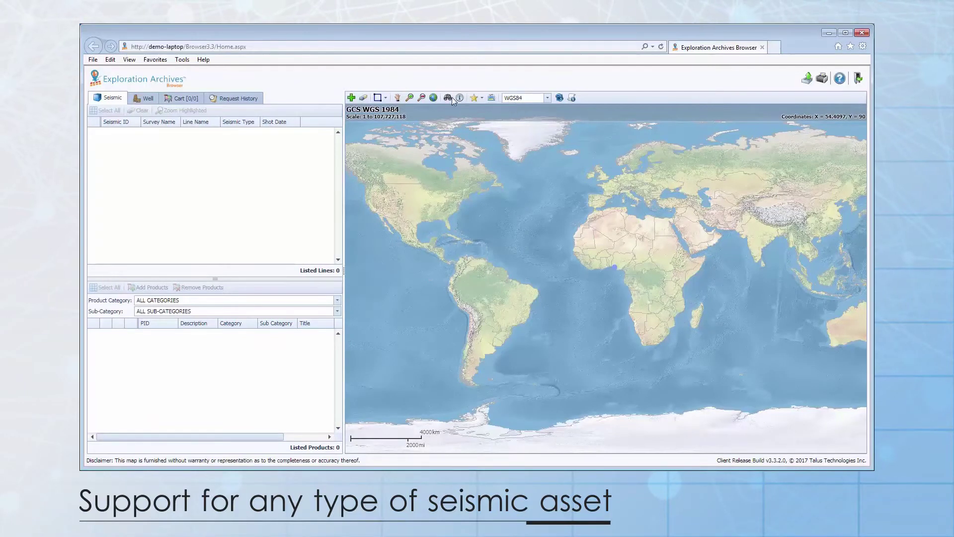
left_click(450, 98)
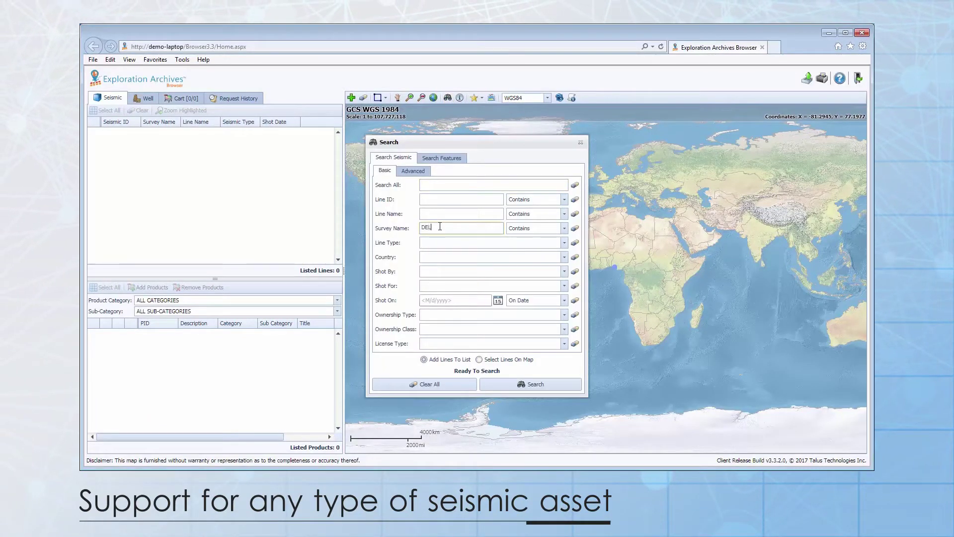
Step: Search for DELTA 3D, zoom to its line, and show its line details listing 11 products
left_click(538, 383)
left_click(580, 143)
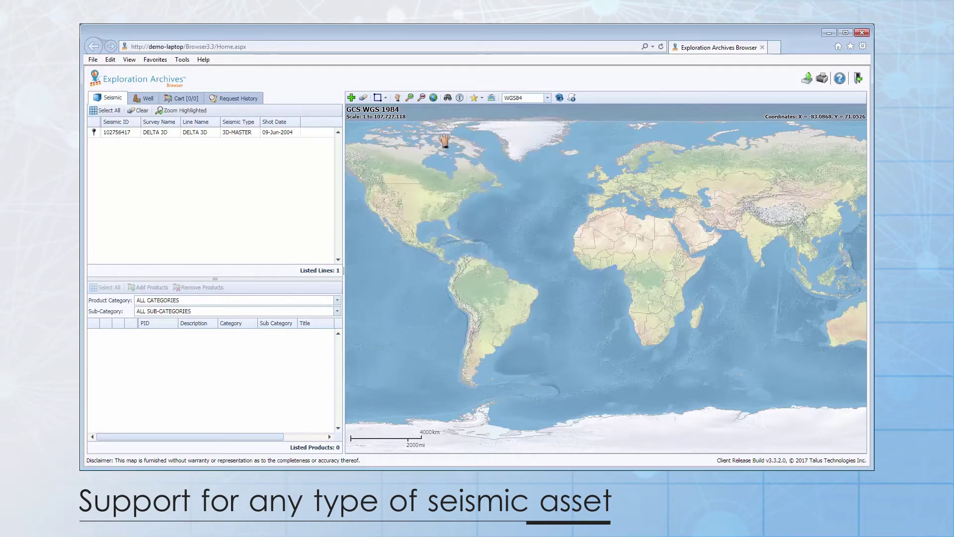
left_click(94, 132)
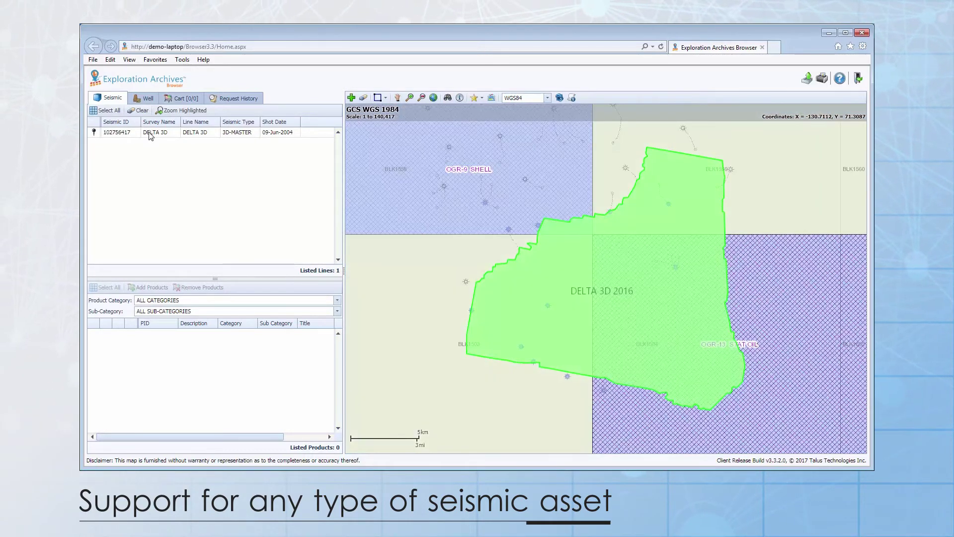
left_click(151, 135)
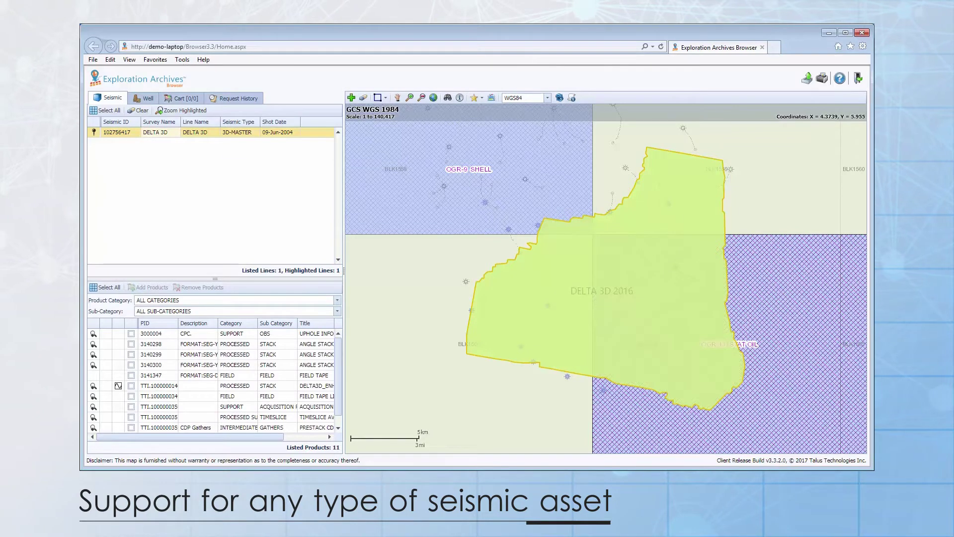
right_click(191, 133)
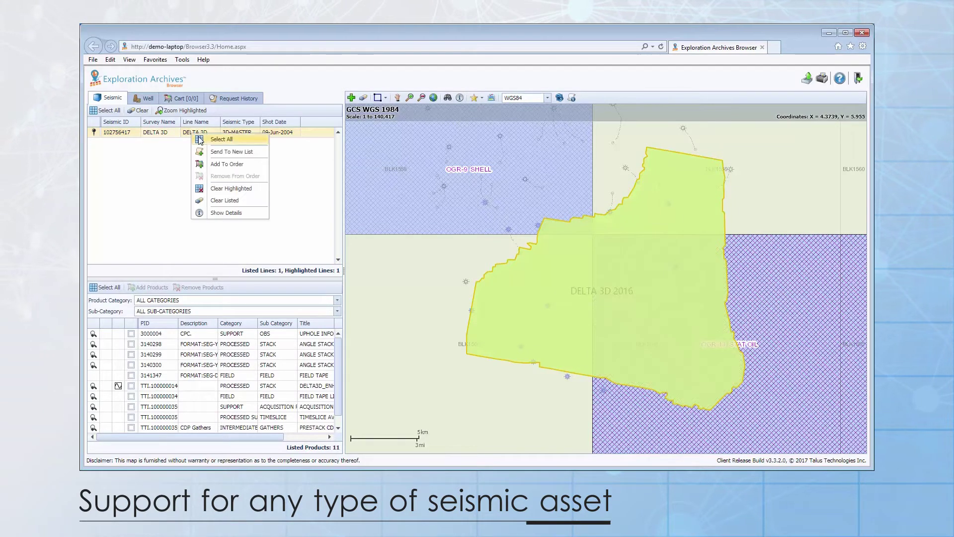
left_click(218, 214)
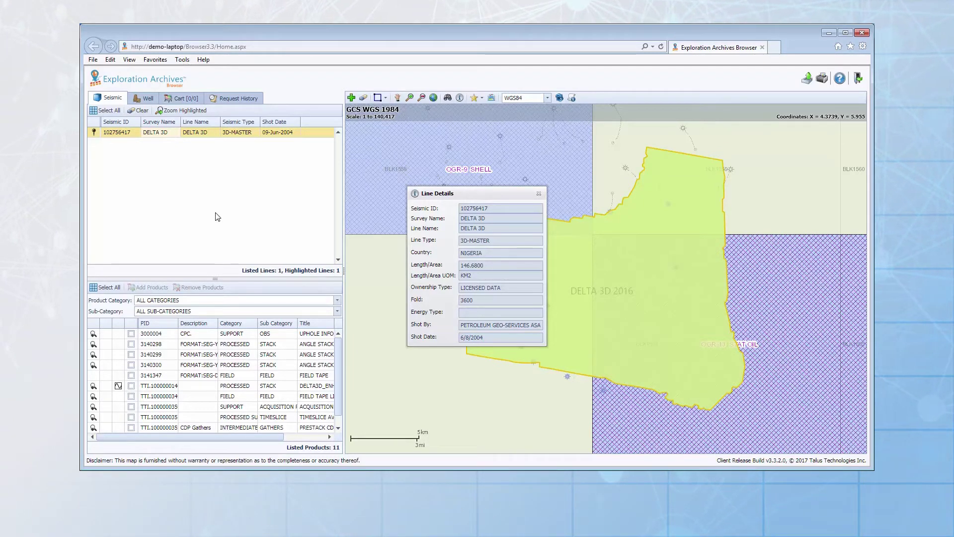
Step: Close the line details and limit the product list to the PROCESSED category
left_click(538, 193)
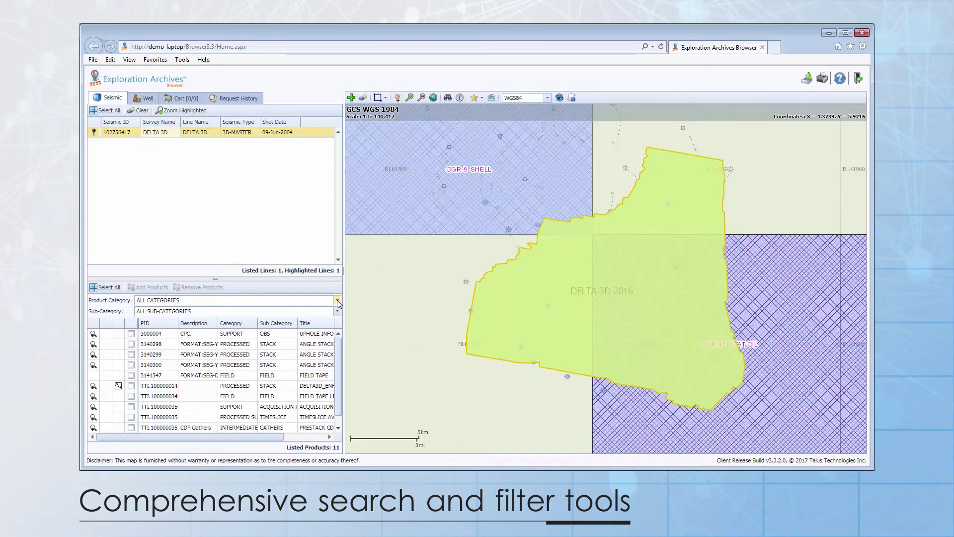
left_click(337, 301)
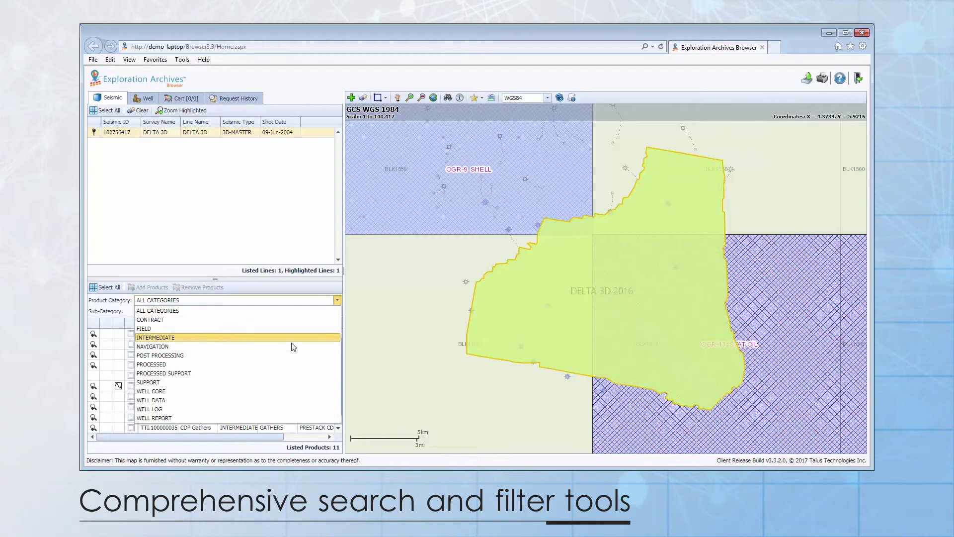
left_click(289, 366)
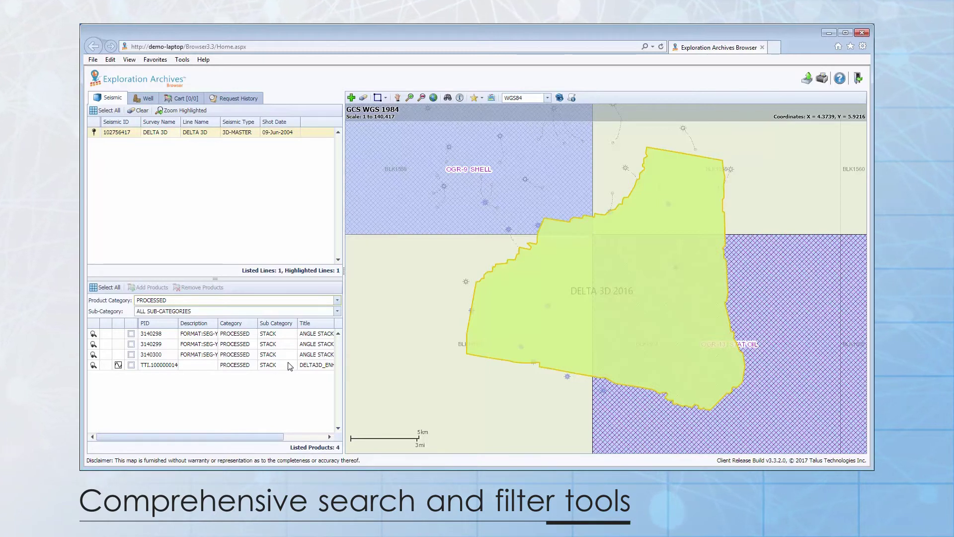
Step: Filter the product titles to those beginning with ANGLE using the Filter Editor
right_click(319, 328)
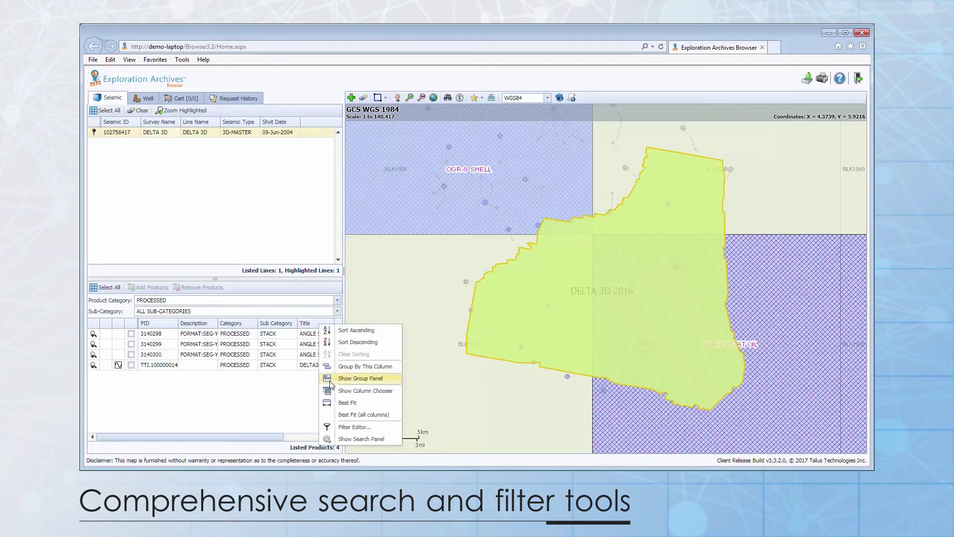
left_click(348, 426)
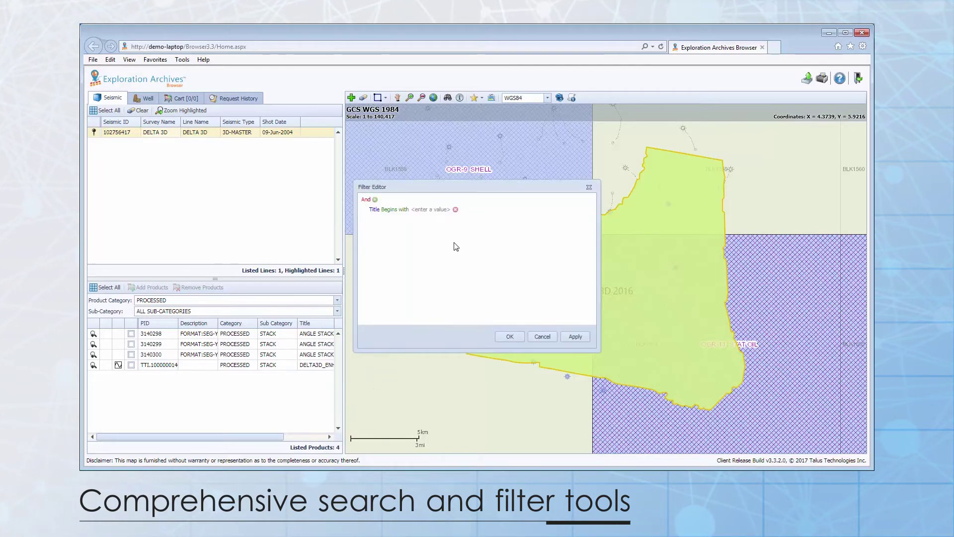
left_click(433, 210)
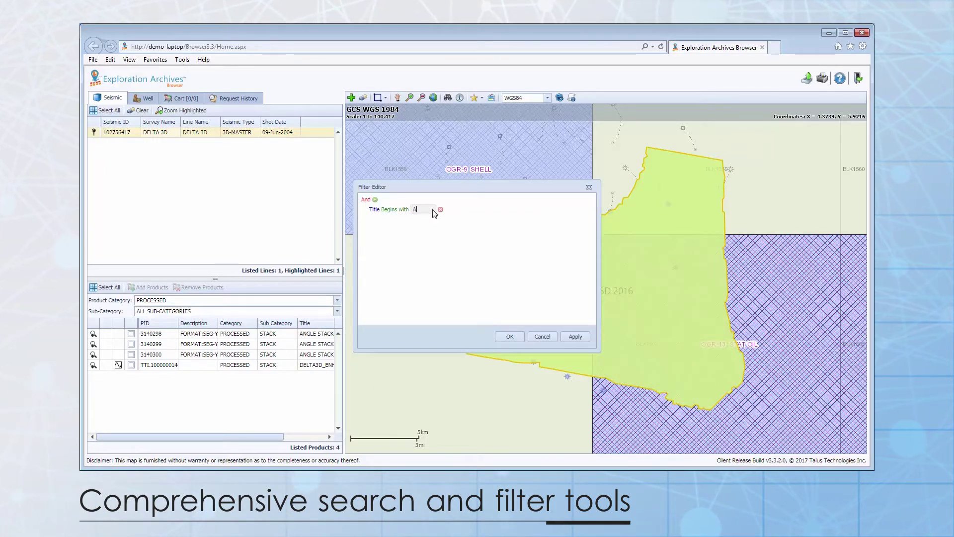
type("ANGLE")
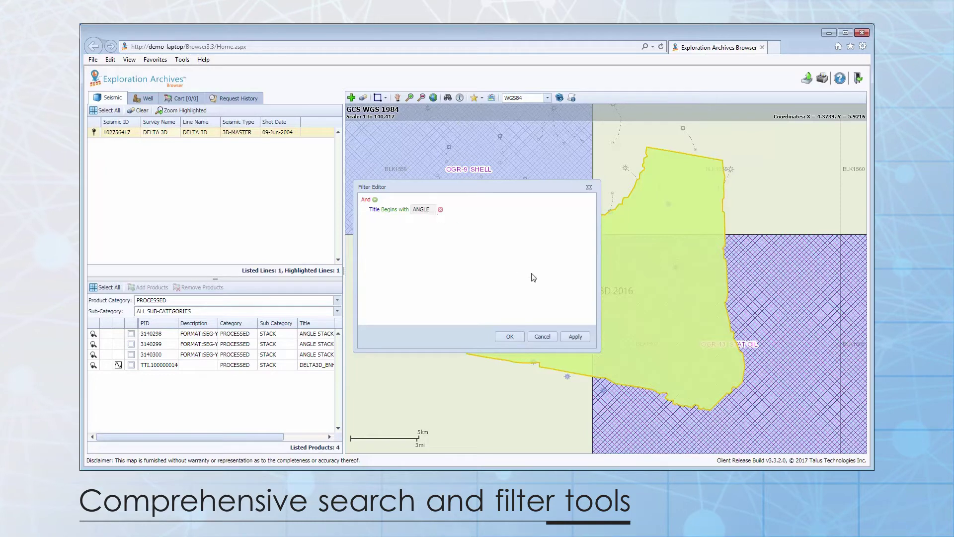
left_click(575, 336)
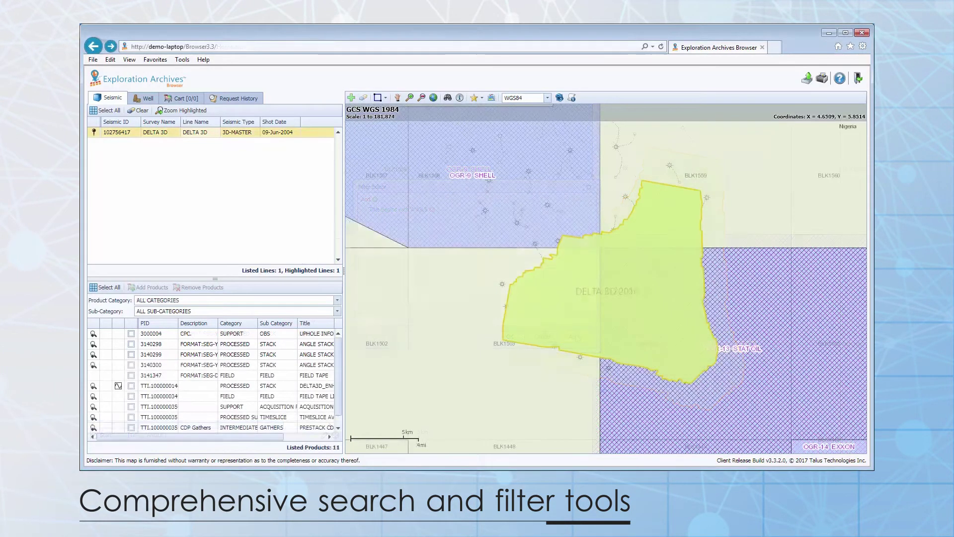
Step: Download and view the Stack.sgy file for product 3140298 and the selected product 3000004
left_click(155, 336)
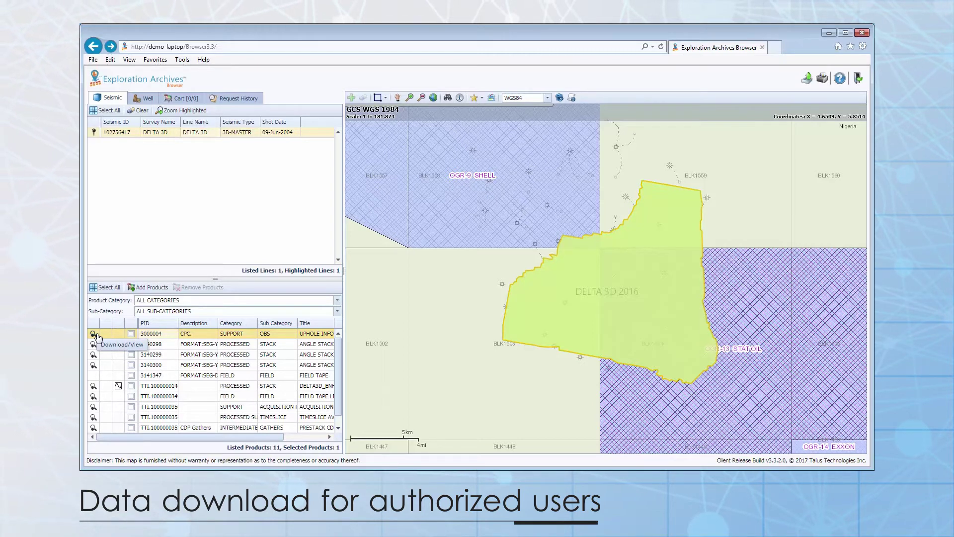
left_click(94, 343)
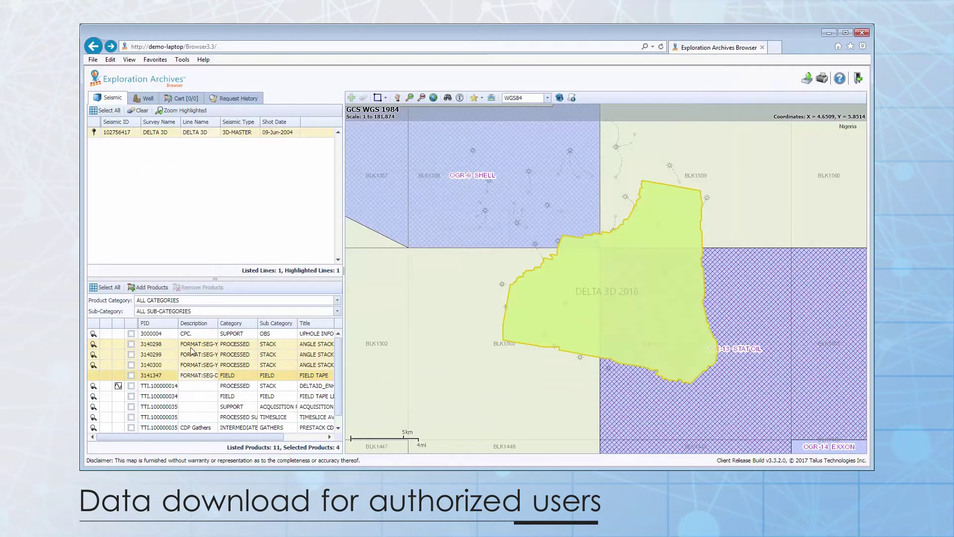
right_click(192, 346)
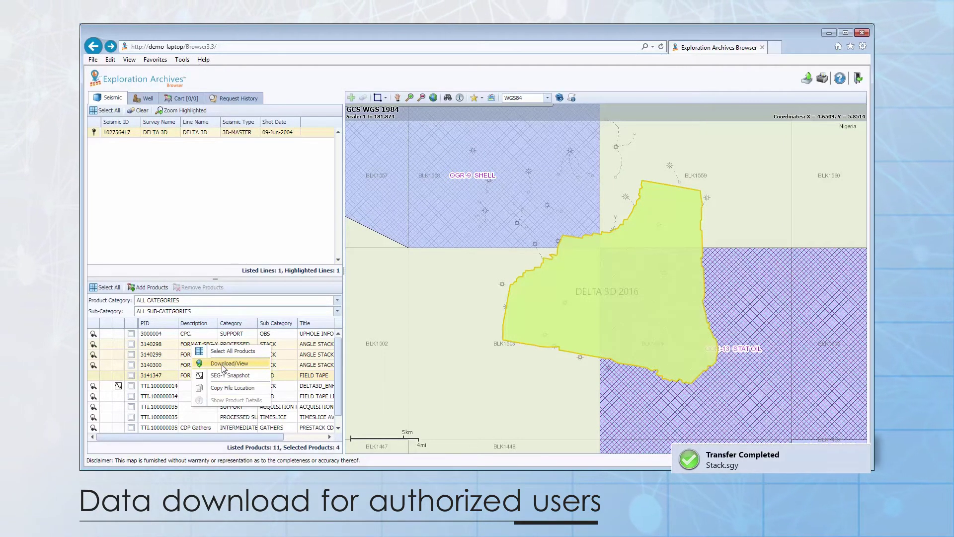
left_click(222, 367)
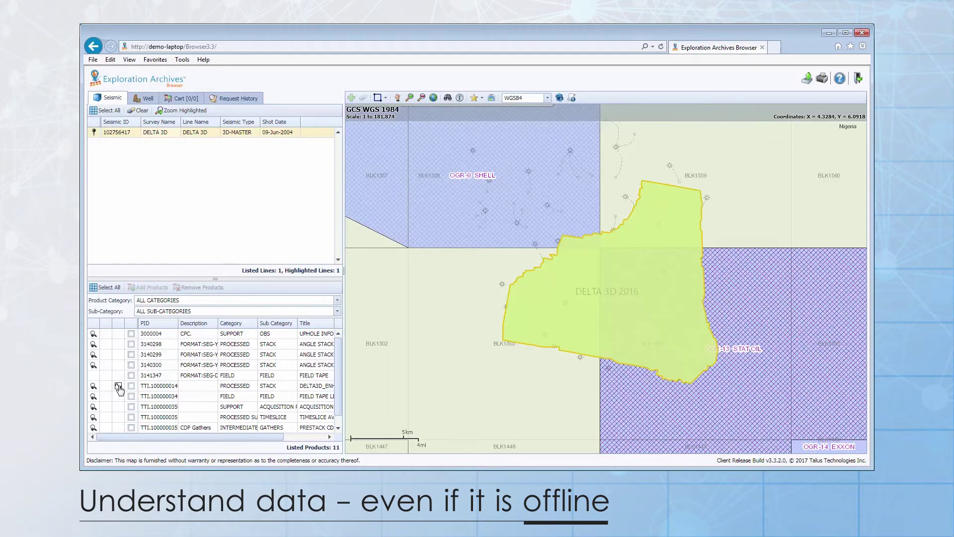
left_click(119, 386)
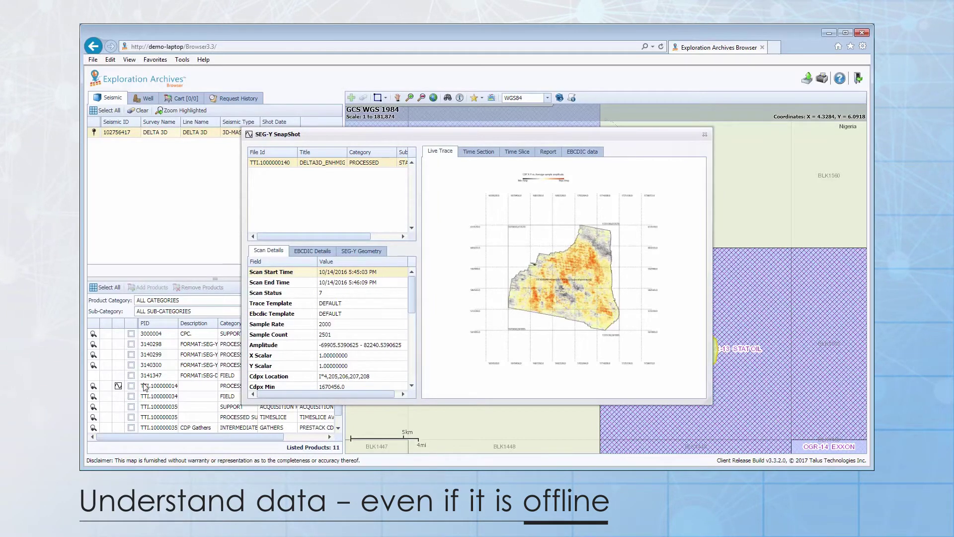
left_click_drag(410, 297, 411, 357)
left_click(479, 152)
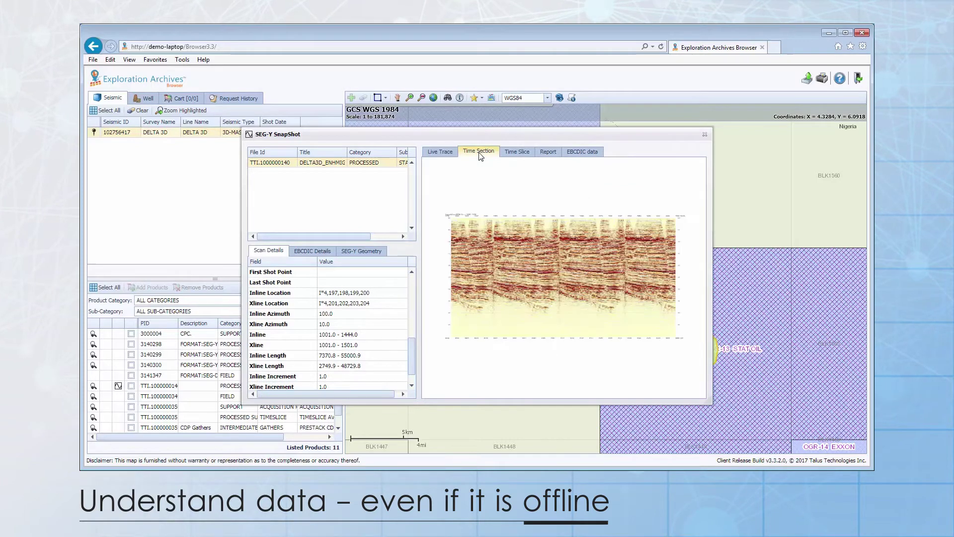
left_click(517, 154)
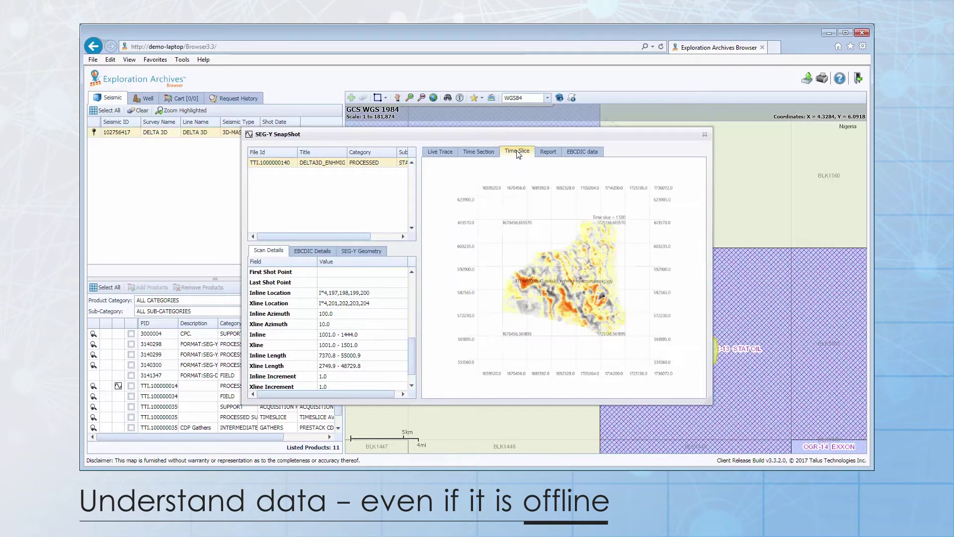
left_click(547, 154)
left_click_drag(700, 204, 695, 252)
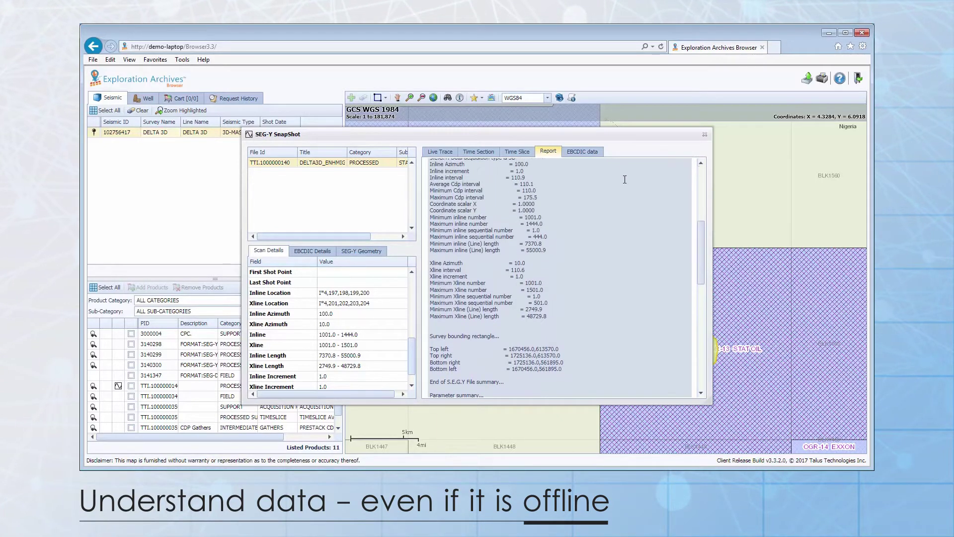
left_click(579, 151)
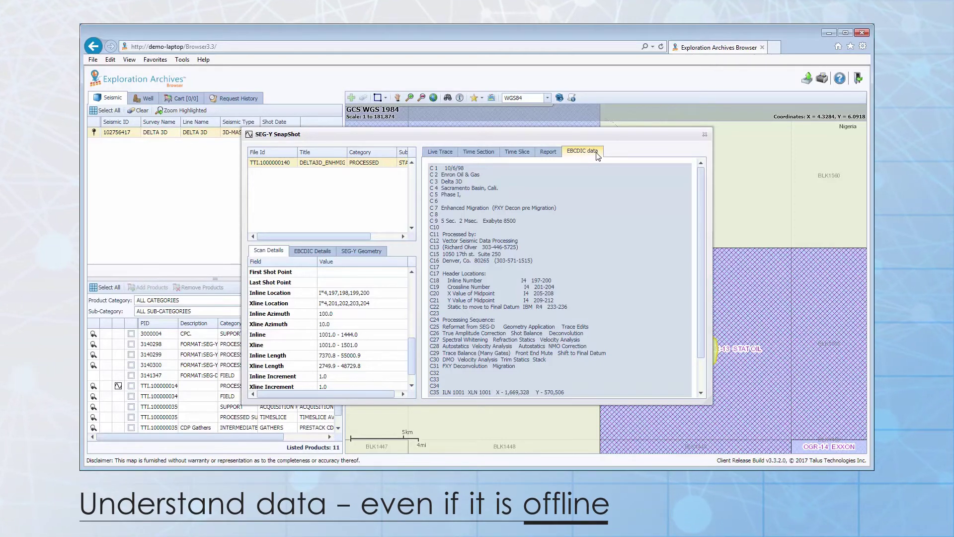
left_click(704, 134)
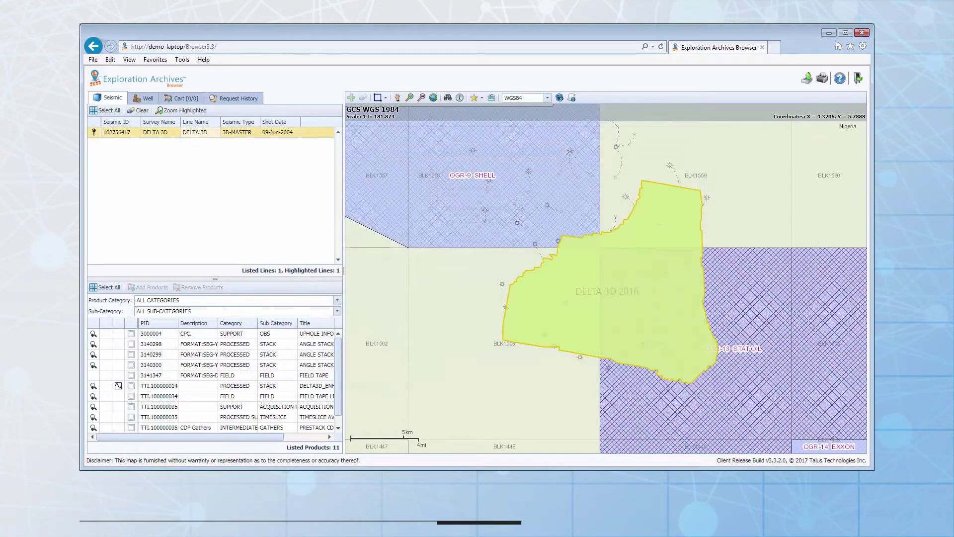
Step: Add products 3141347, 3140300, 3140299, 3140298 and 3000004 to the cart and review it
left_click(131, 375)
left_click(131, 364)
left_click(131, 355)
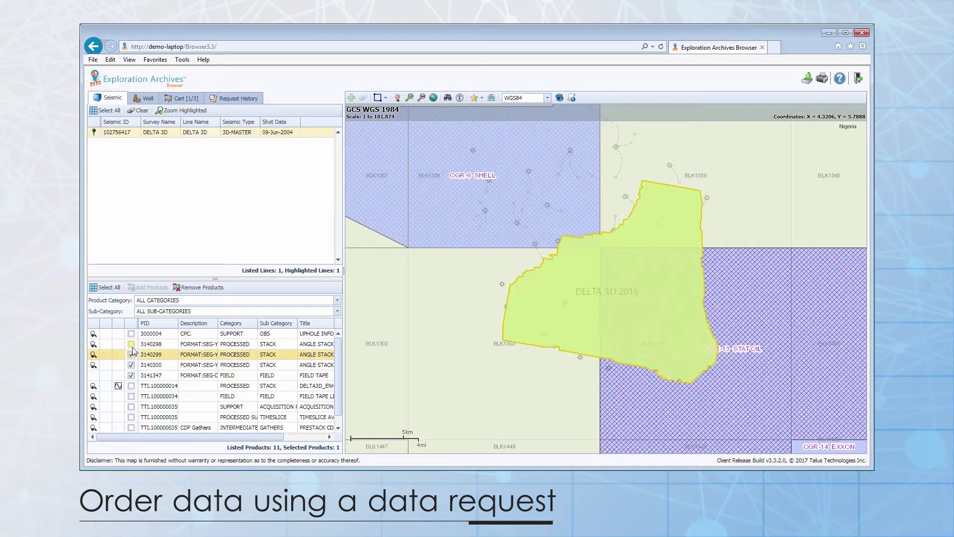
left_click(131, 343)
left_click(132, 334)
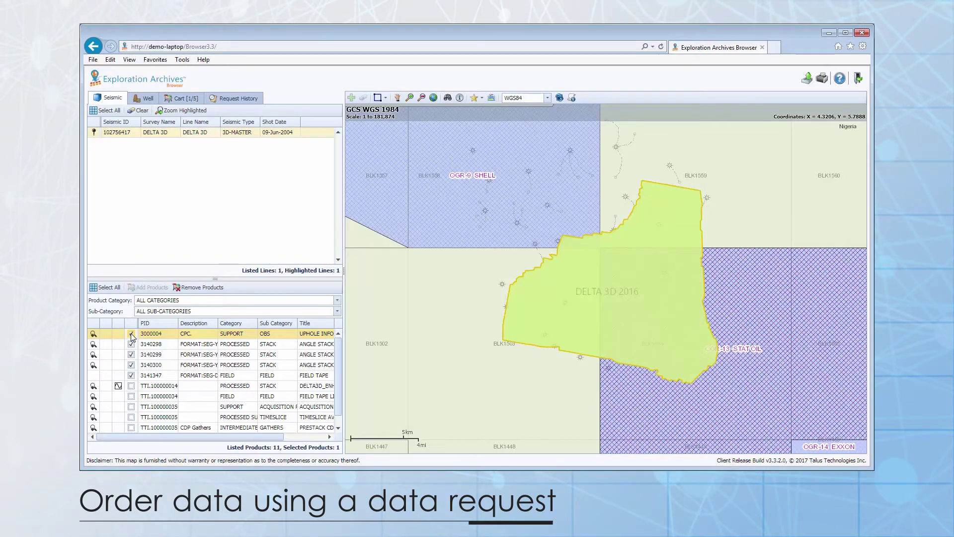
left_click(193, 99)
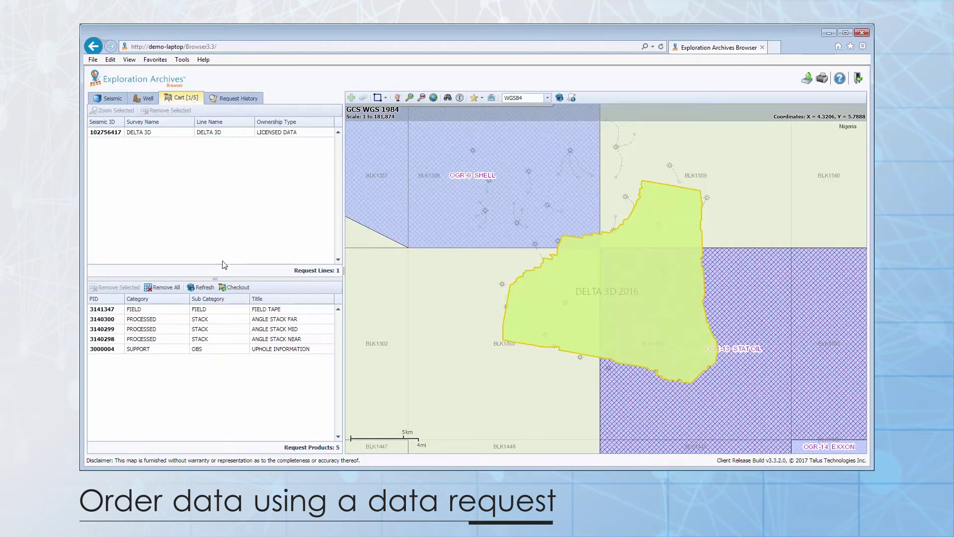
Step: Start a checkout request of type LOAD DATA TO LANDMARK, HIGH priority, with order notes
left_click(233, 287)
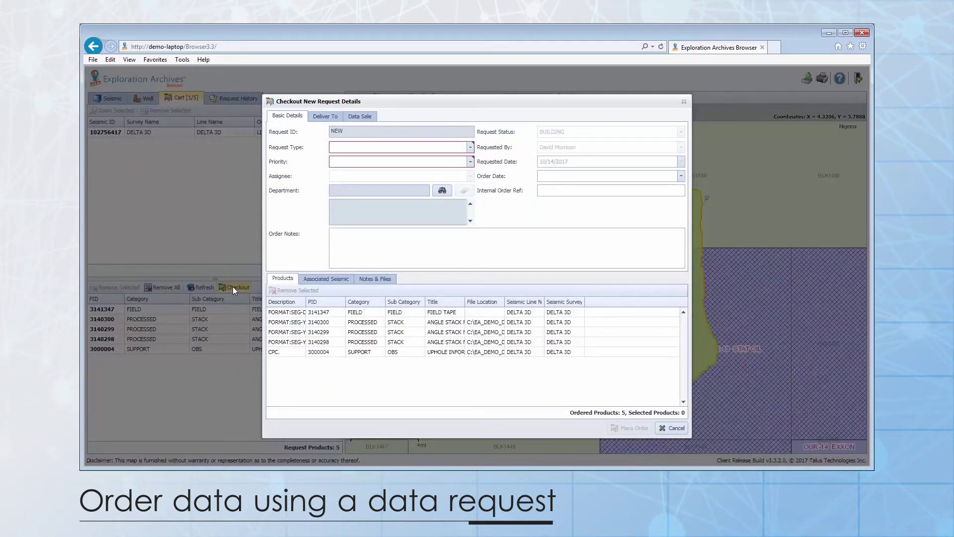
left_click(470, 147)
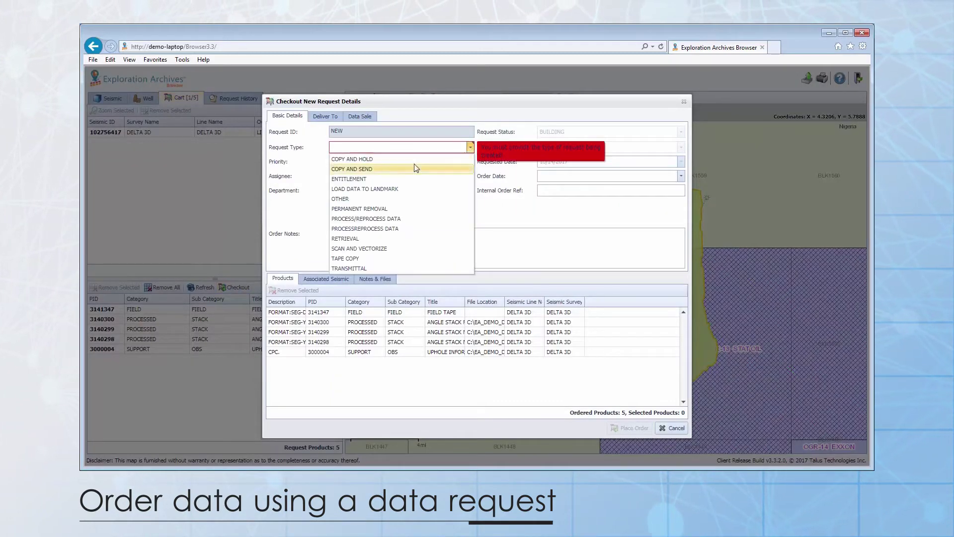
left_click(392, 184)
left_click(470, 162)
left_click(371, 182)
left_click(368, 250)
type("Please load data")
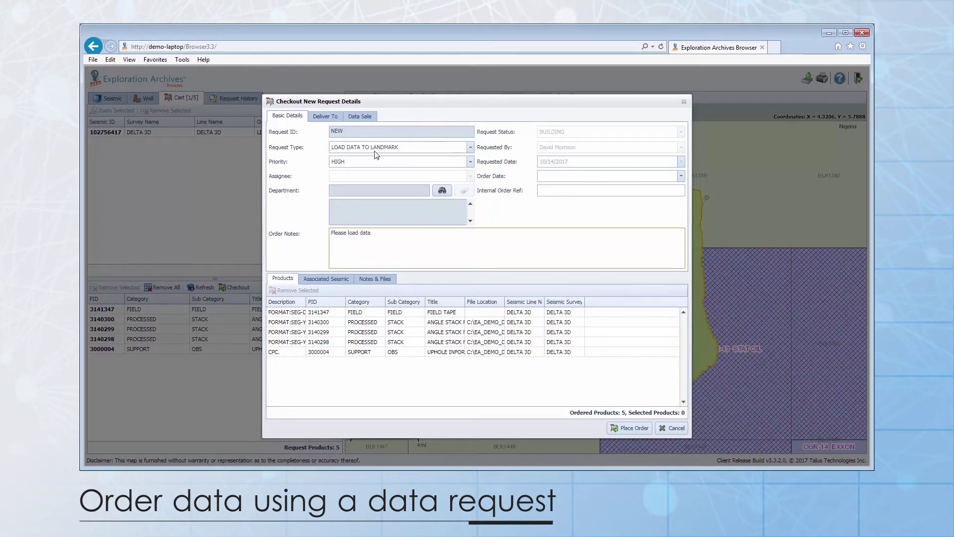
Step: Set delivery to EXXON MOBIL with FTP media through ASPERA
left_click(325, 116)
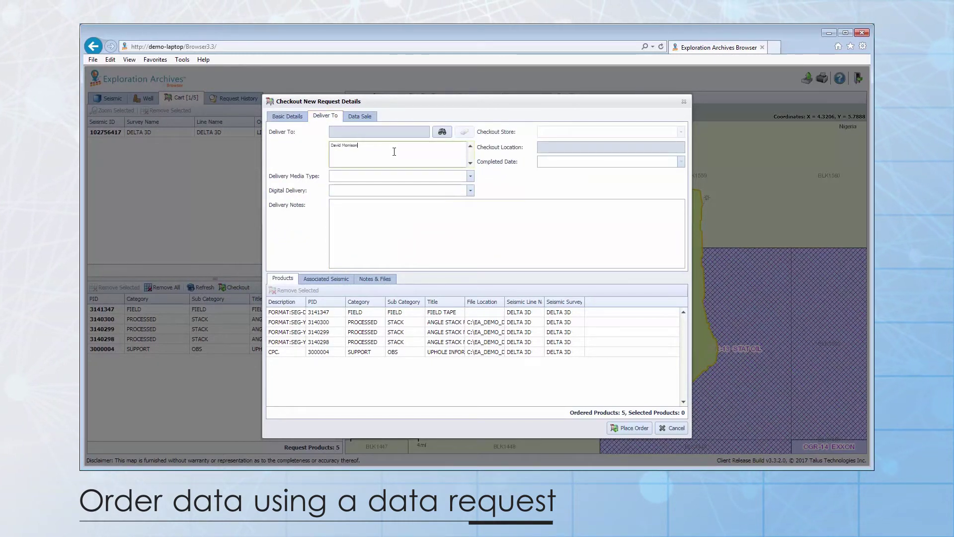
left_click(470, 176)
left_click(383, 202)
left_click(470, 190)
left_click(380, 199)
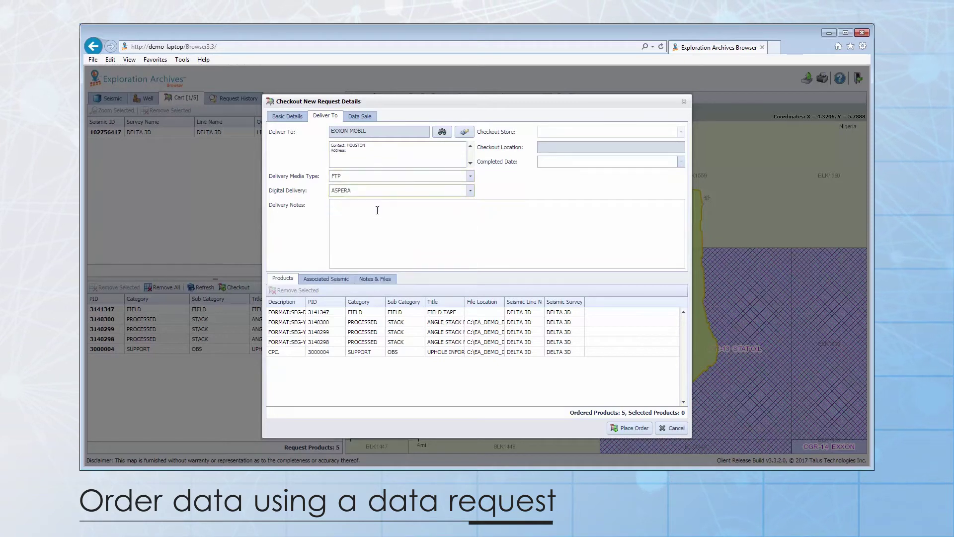
left_click(363, 117)
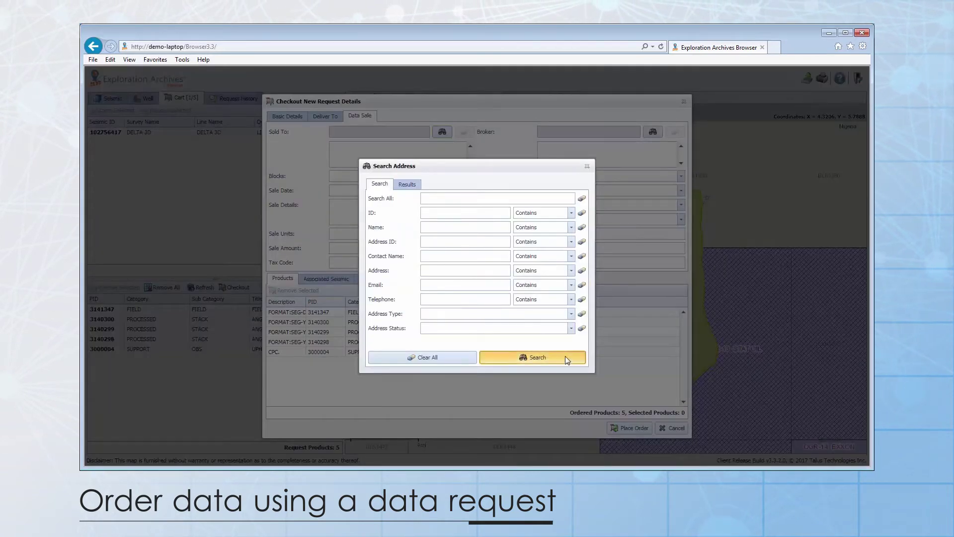
Step: Record the sale to SHELL on 10/14/2017 with a sales person and ENTITLEMENT licence
left_click(532, 357)
double_click(401, 318)
left_click(470, 190)
left_click(444, 251)
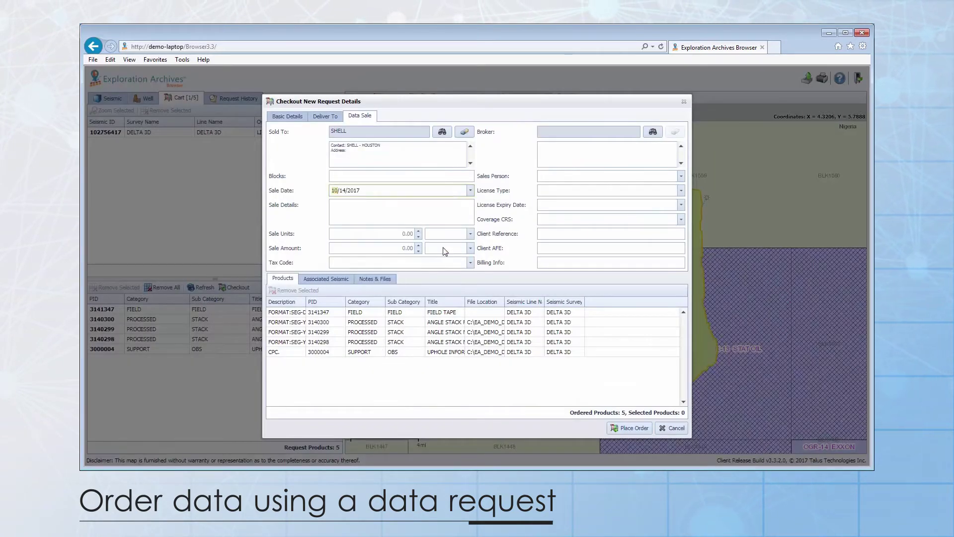
left_click(611, 176)
left_click(578, 214)
left_click(596, 190)
left_click(577, 228)
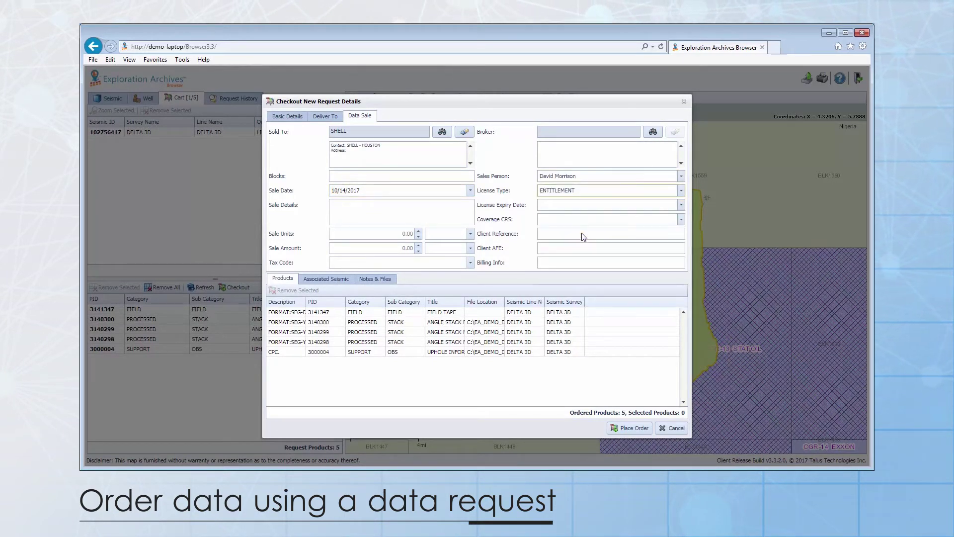
left_click(379, 278)
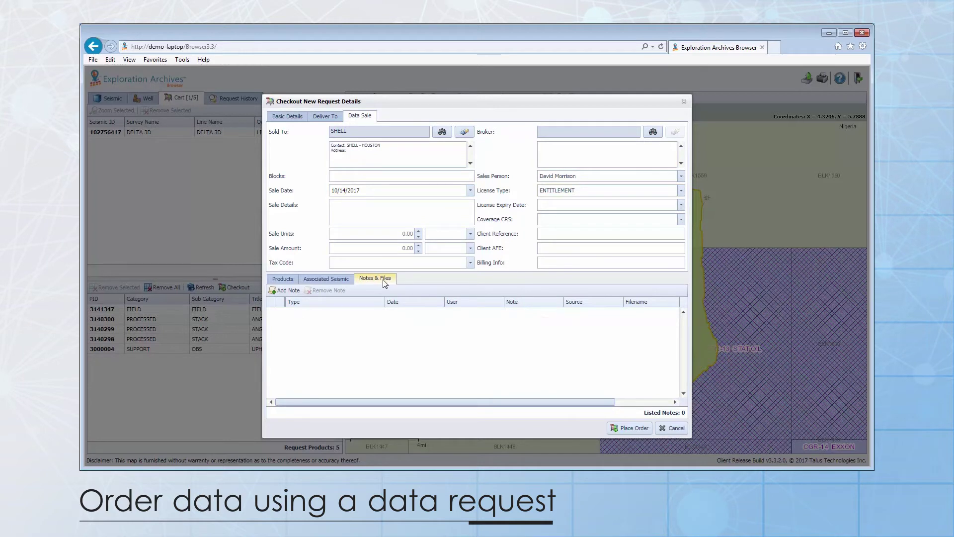
Step: Add a 'Cutout file' note and attach ProcessingInstructions.txt to it
left_click(289, 290)
left_click(531, 313)
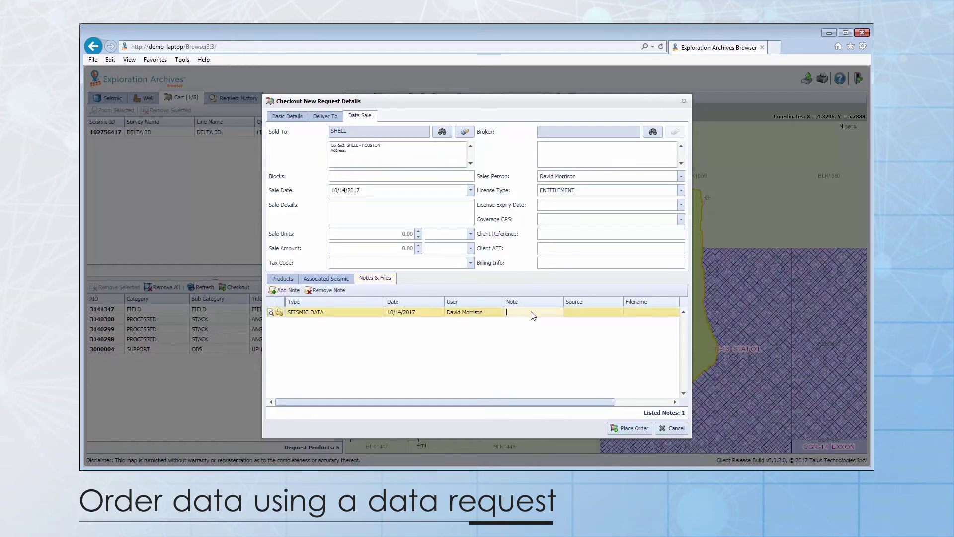
type("Cutout file")
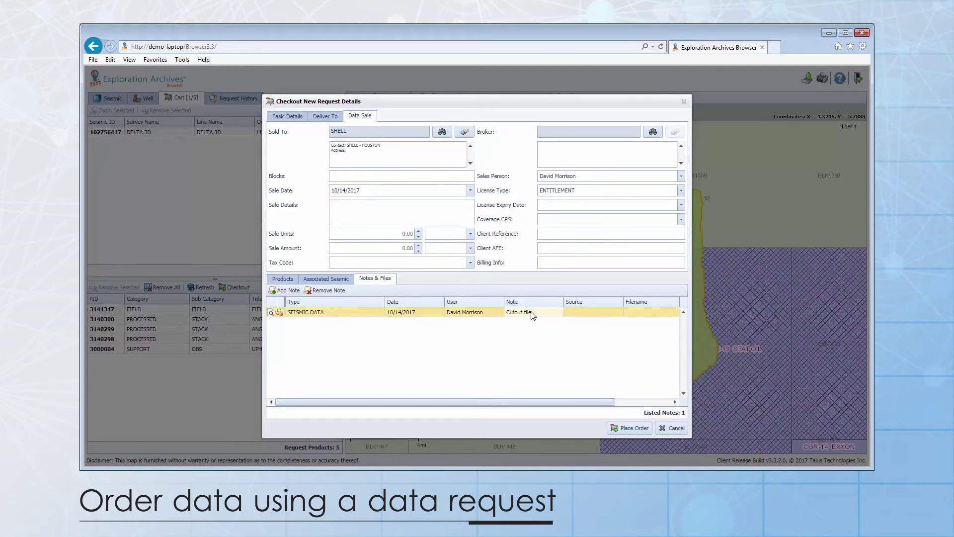
left_click(279, 314)
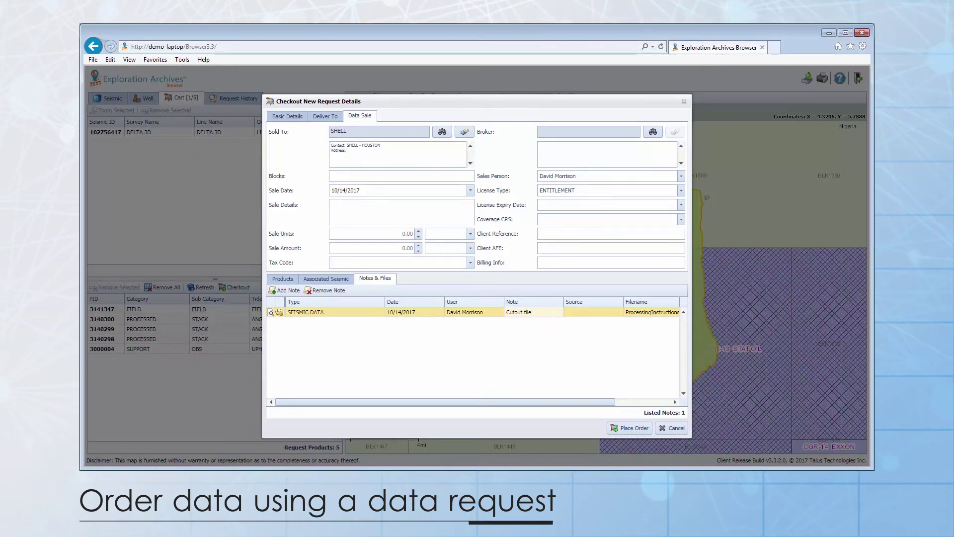
left_click(395, 165)
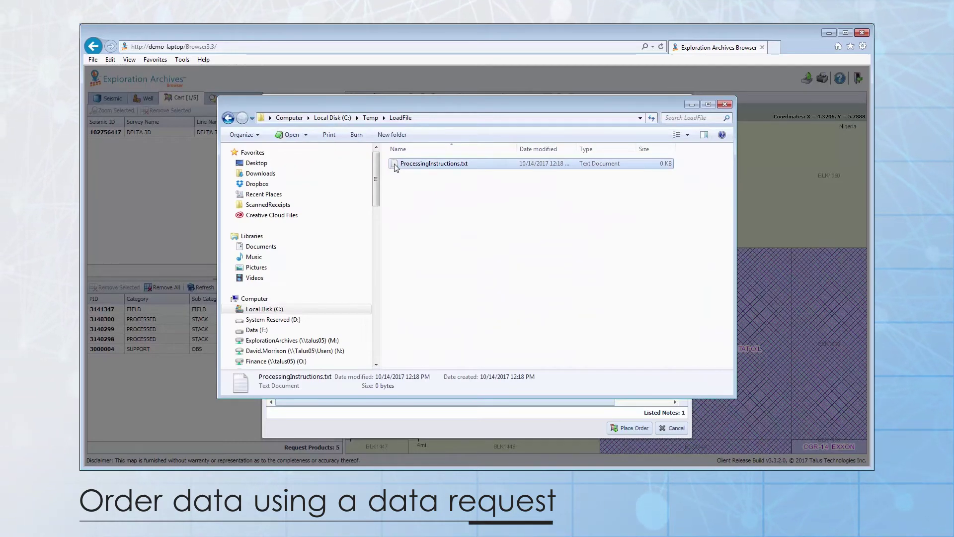
double_click(396, 165)
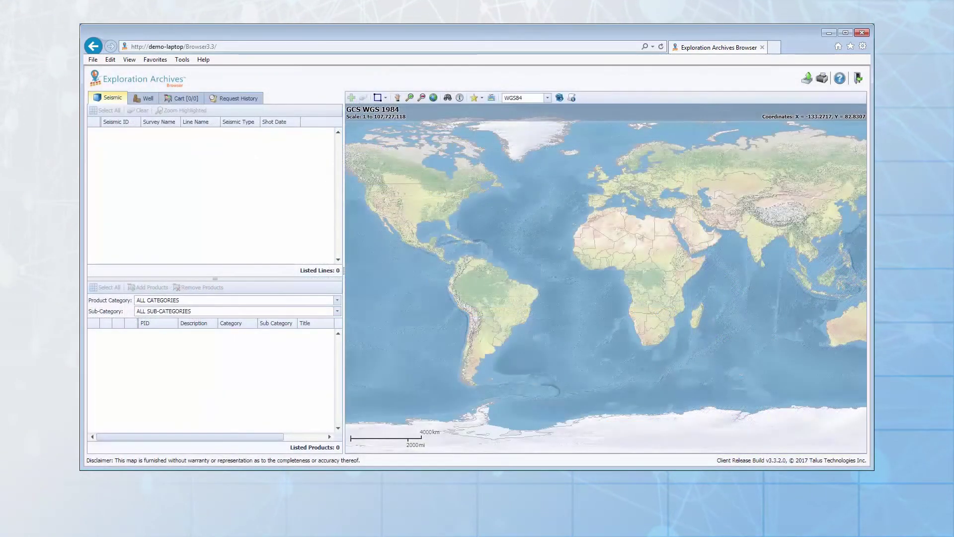
Step: Select the wells across the Delta 3D 2016 area in well search and compare their logs
left_click(148, 100)
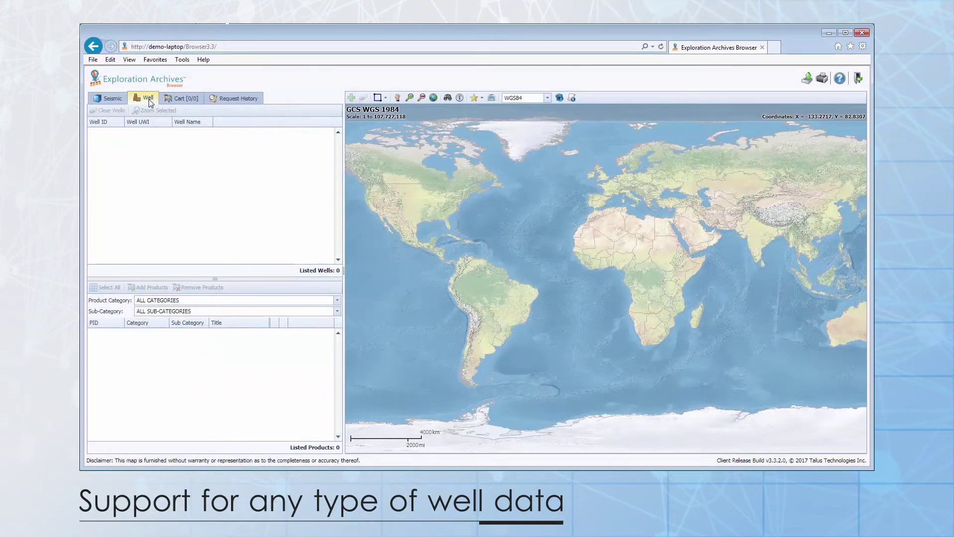
left_click(485, 100)
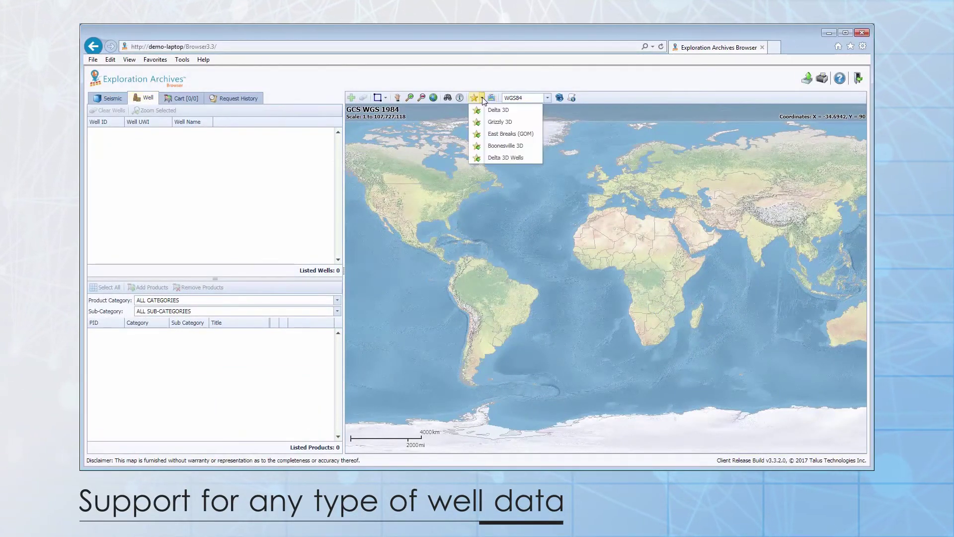
left_click(486, 110)
left_click(377, 97)
left_click_drag(440, 140, 580, 222)
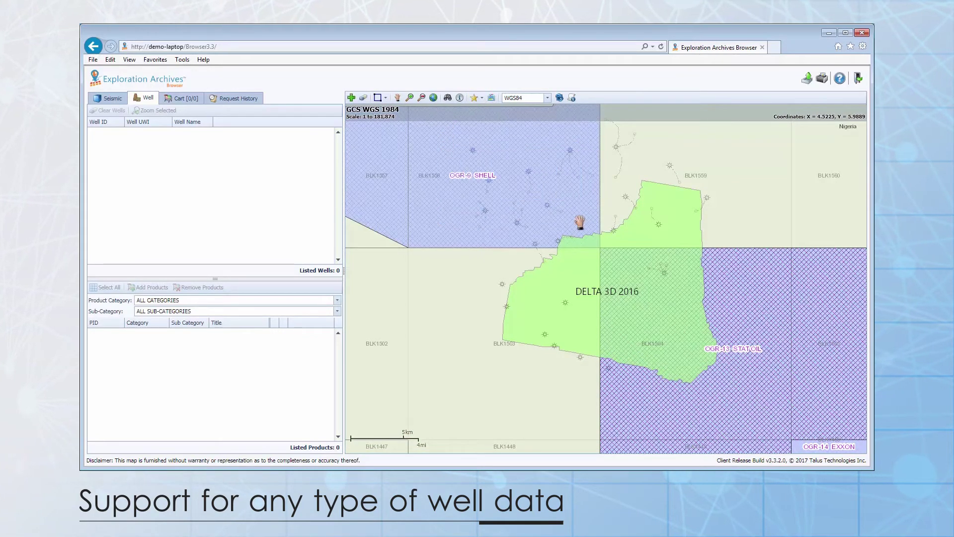
left_click(356, 102)
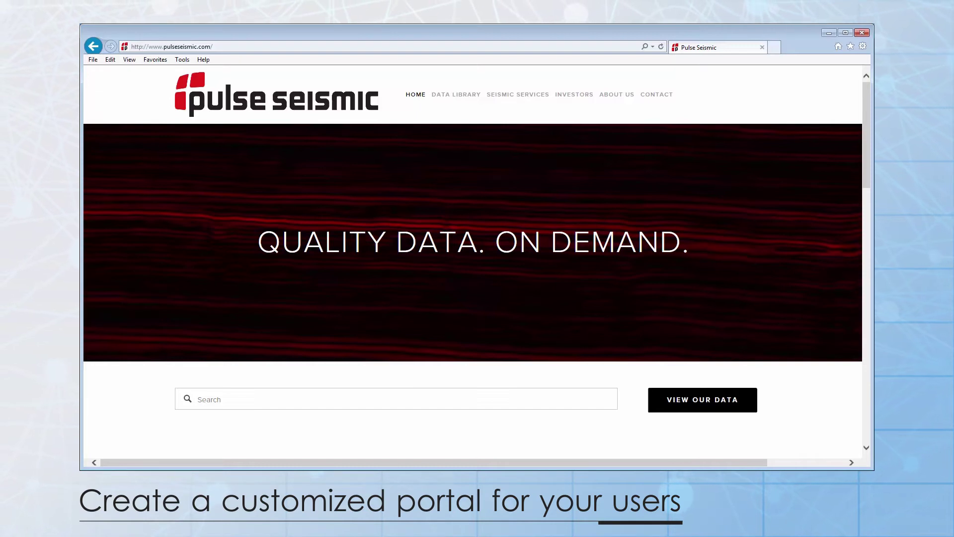
Step: Open the Pulse Seismic data portal and zoom the map into the Utikuma area
left_click(717, 402)
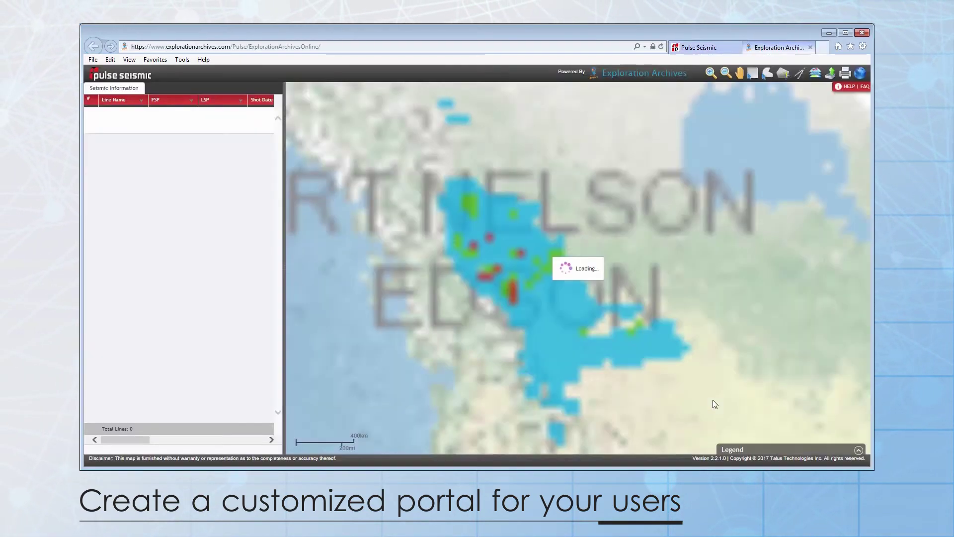
scroll(527, 265, "up", 2)
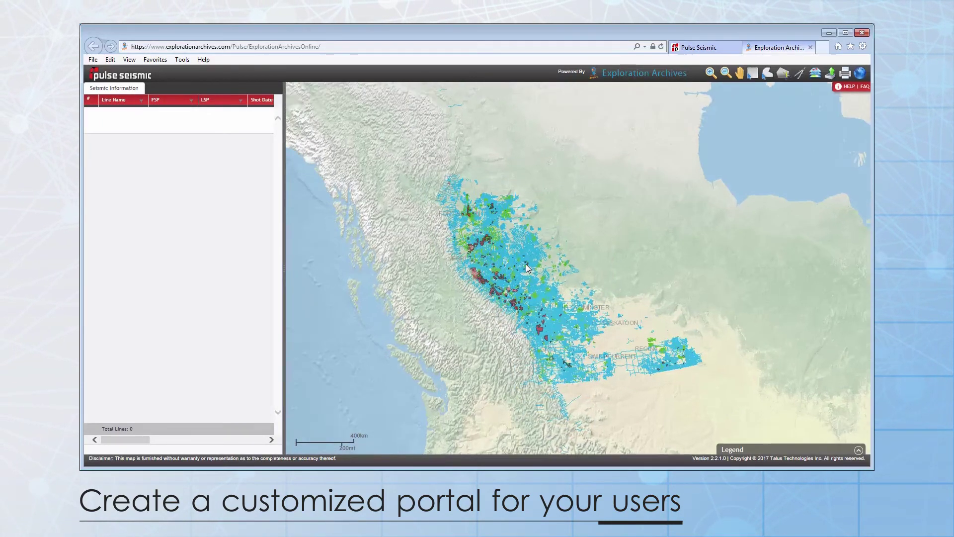
scroll(533, 244, "up", 5)
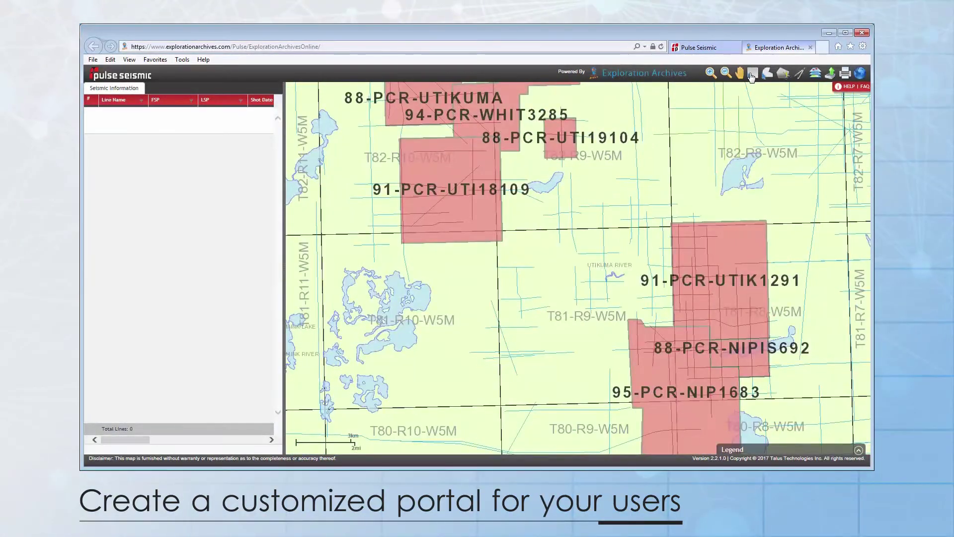
Step: Select lines 88-PCR-UTIKUMA, 88-PCR-UTI19104 and 94-PCR-WHIT3285 and proceed to checkout
left_click(91, 113)
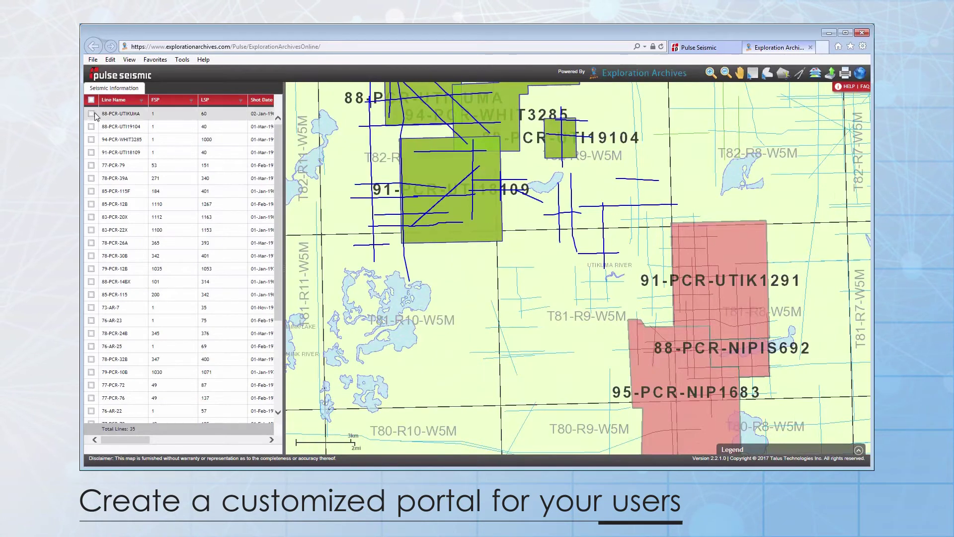
left_click(91, 126)
left_click(91, 139)
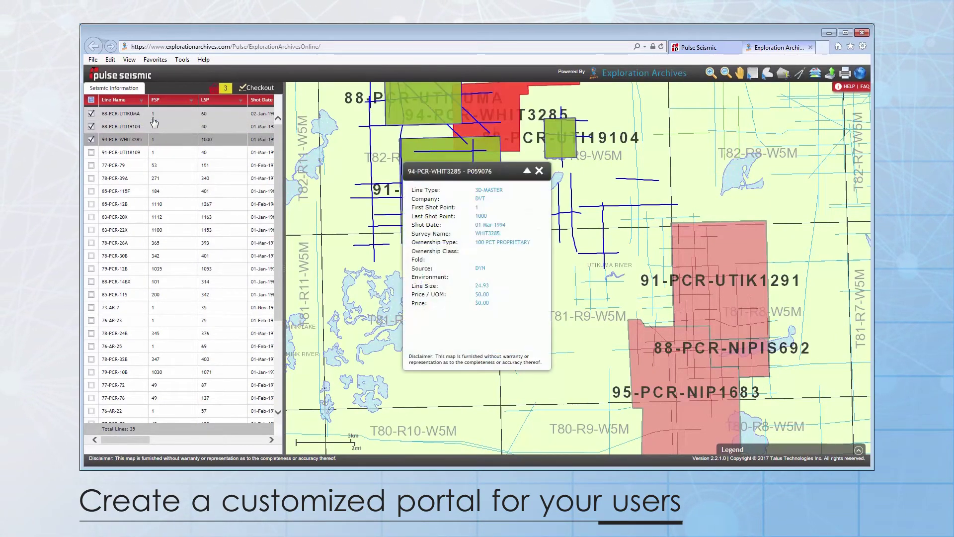
left_click(539, 170)
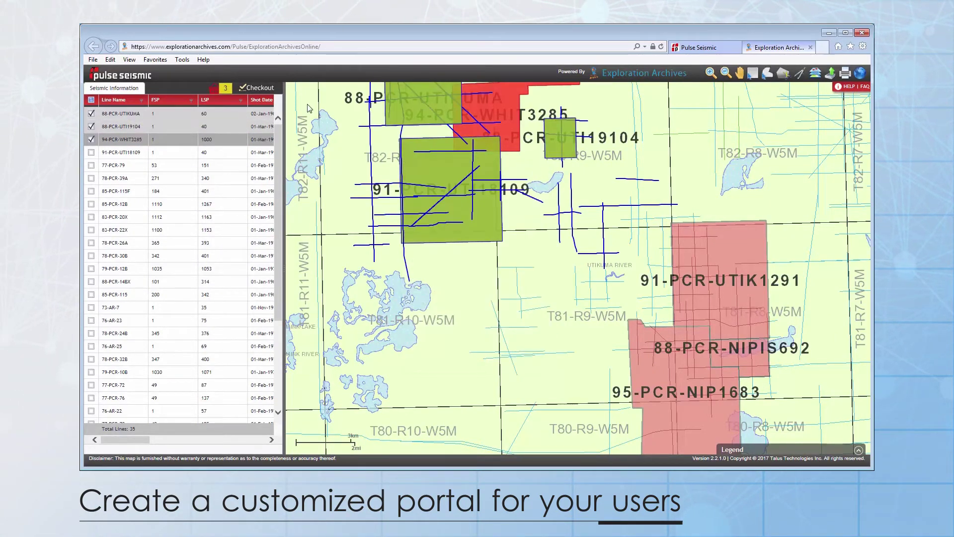
left_click(258, 90)
Step: Enter the contact's e-mail, full name, company 'Talus Tech' and telephone number in Order Details
left_click(471, 152)
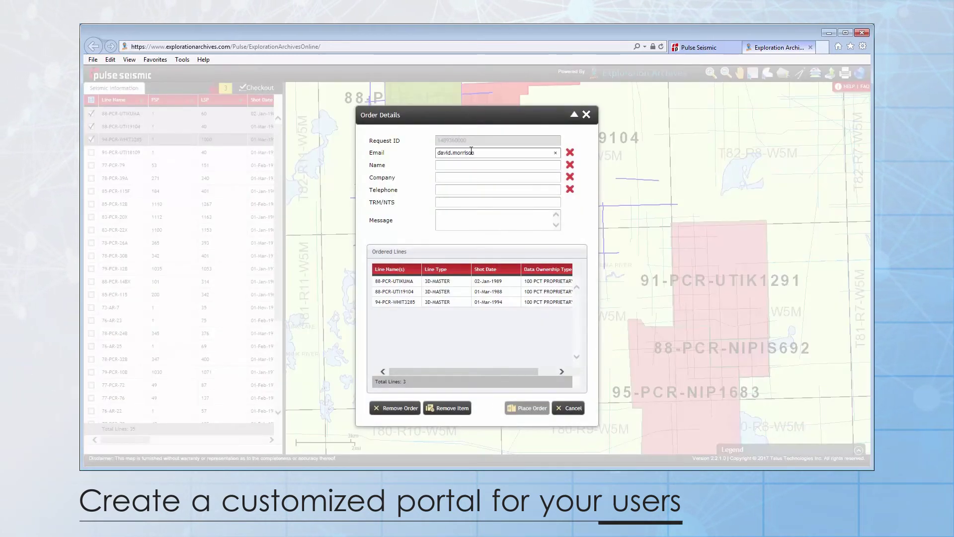
key("Tab")
key("Tab")
type("Talus Tech")
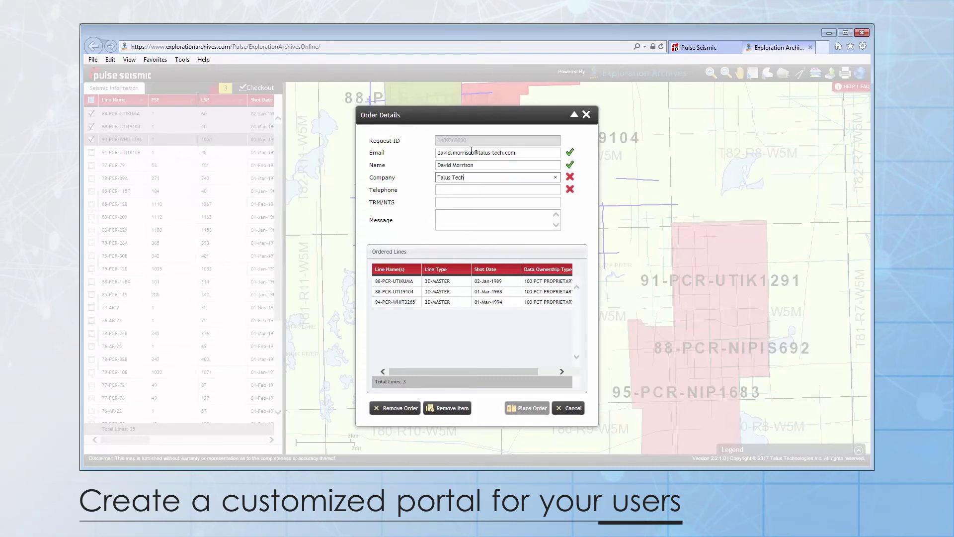
key("Tab")
type("999-1234")
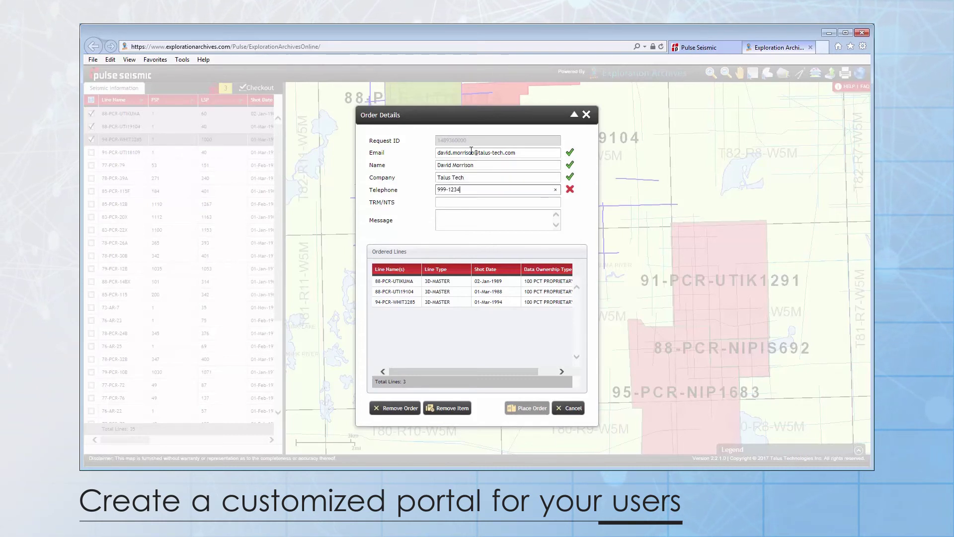
key("Tab")
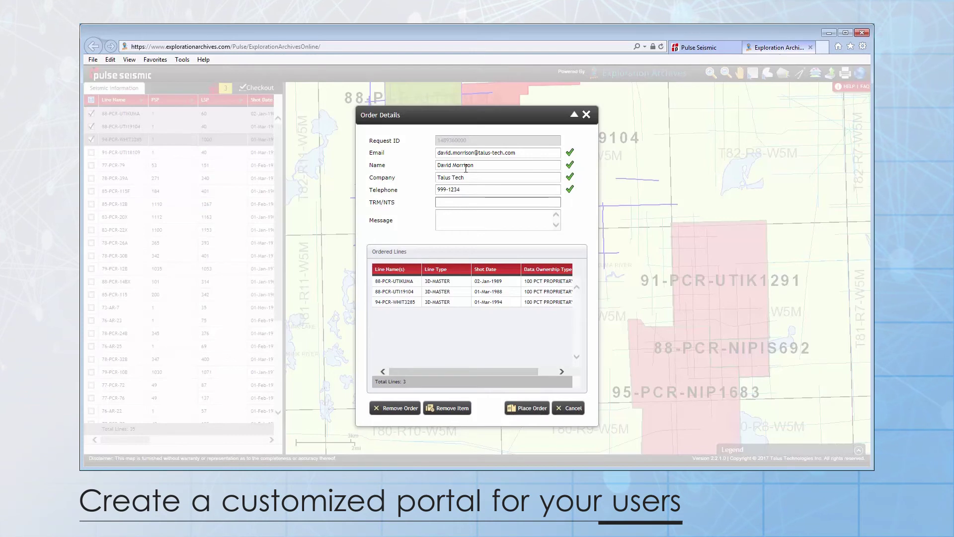